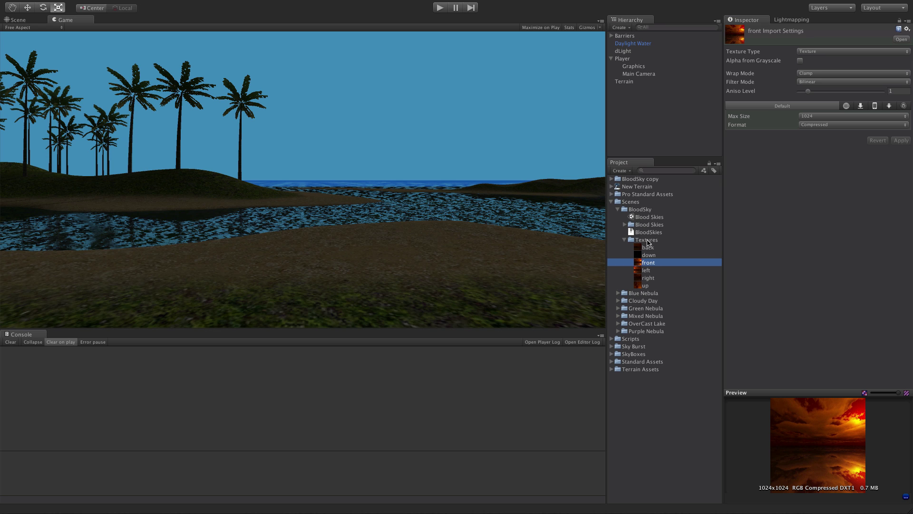
Preview the six sunset sky textures (front, back, left, right, up, down) in the Textures folder.
click(647, 239)
click(642, 248)
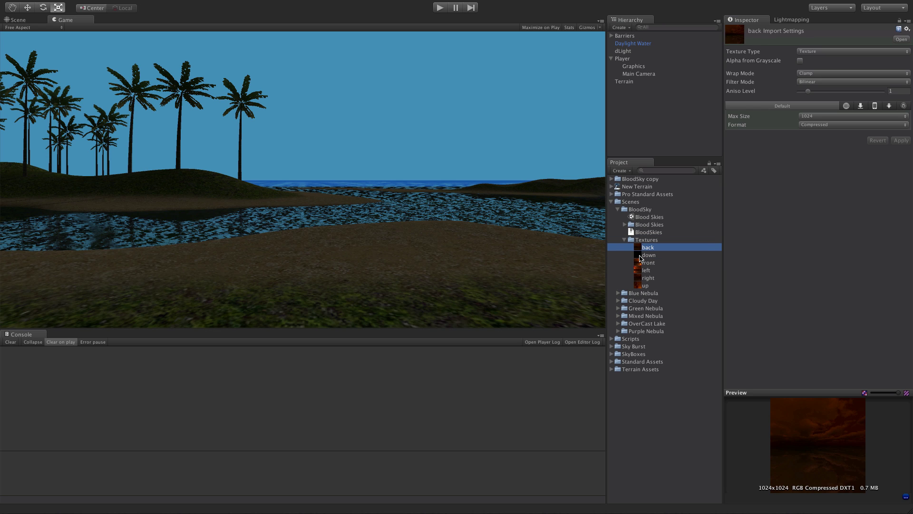
click(640, 263)
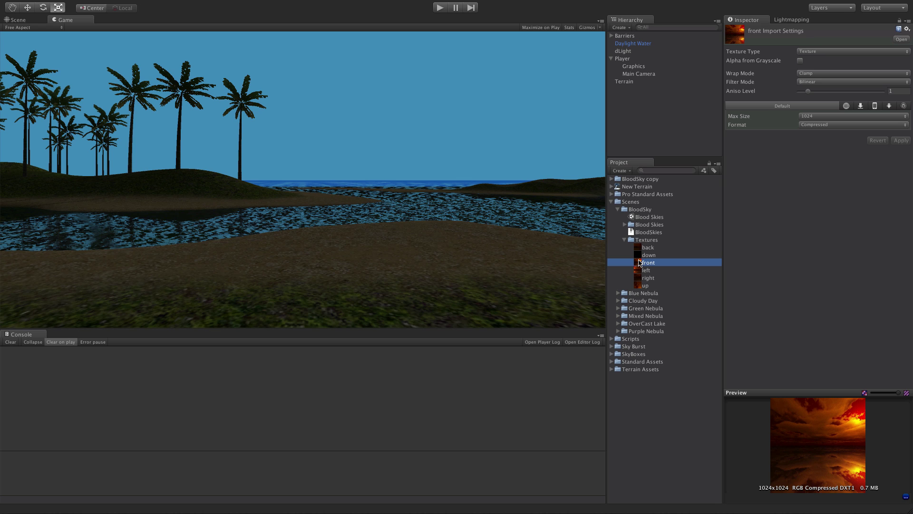
click(657, 247)
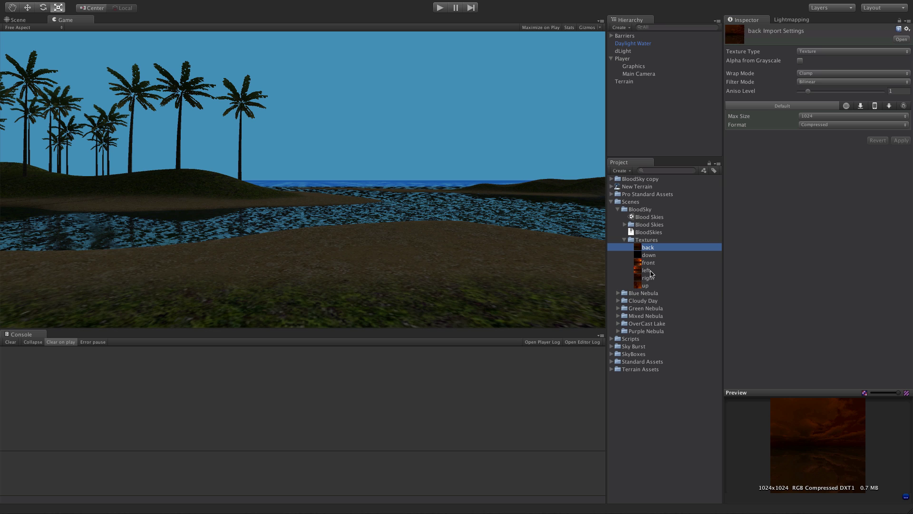
click(652, 285)
click(654, 270)
click(655, 255)
click(657, 248)
click(656, 255)
click(655, 263)
click(654, 278)
click(657, 285)
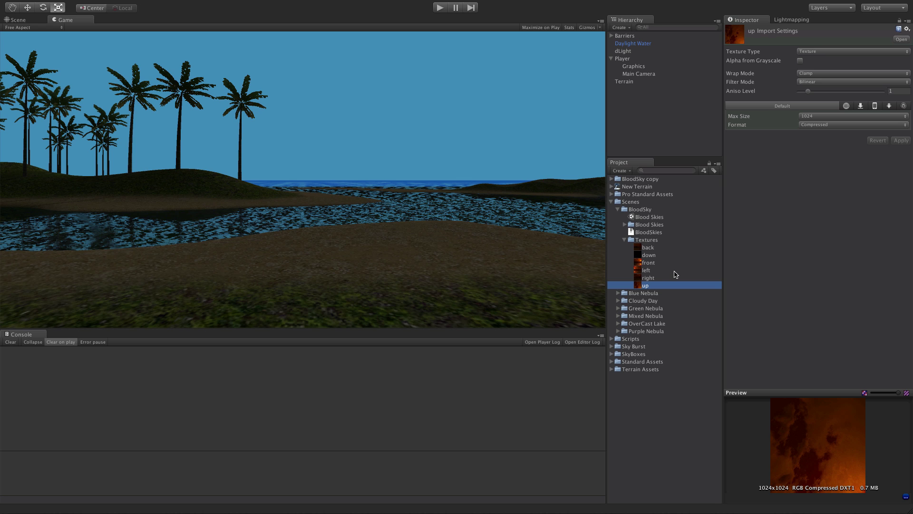
click(648, 257)
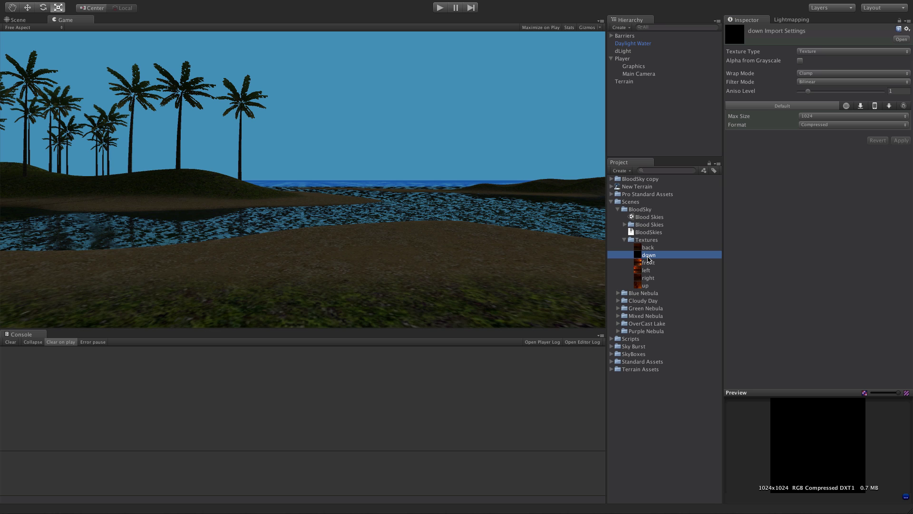
click(650, 248)
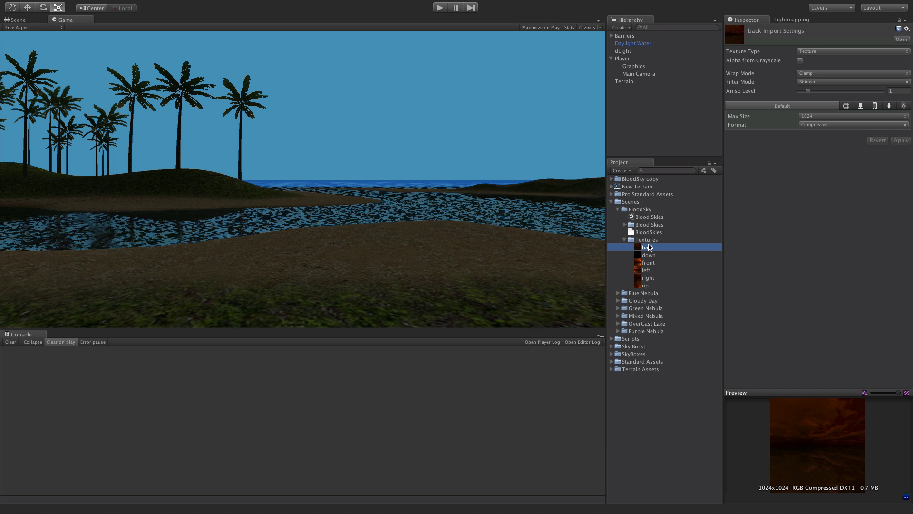
click(645, 285)
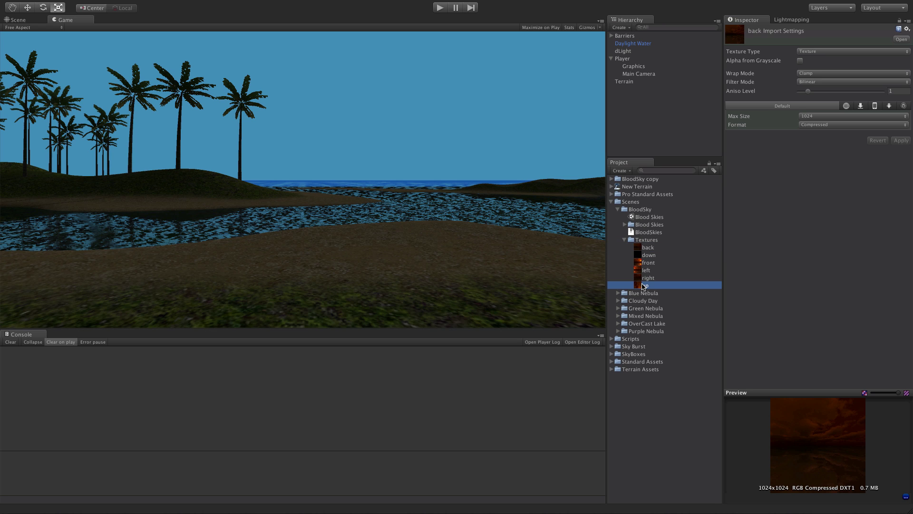
click(648, 256)
click(650, 270)
click(649, 285)
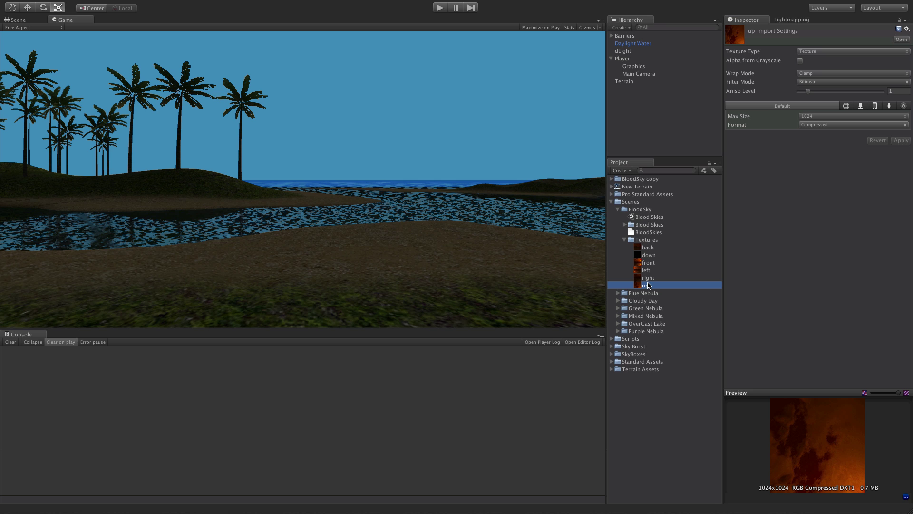
Create a new material named matSkybox in the Textures folder.
click(655, 240)
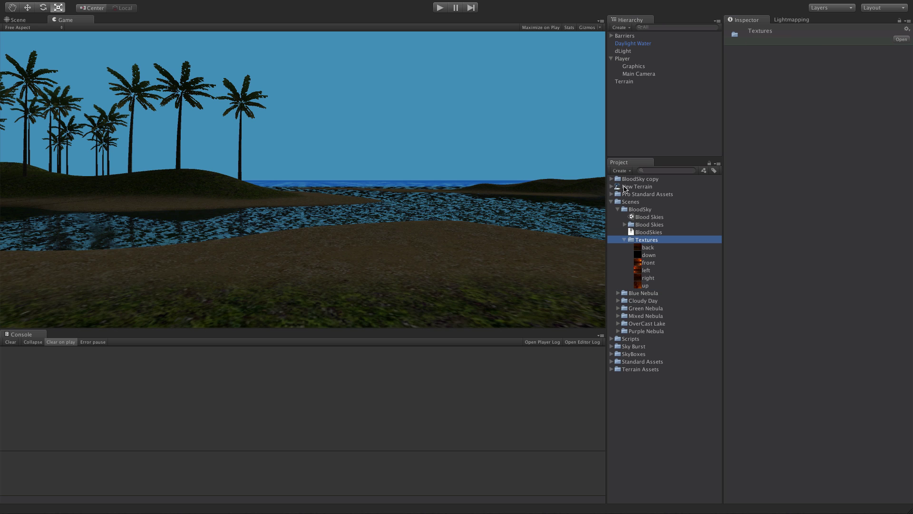
click(621, 170)
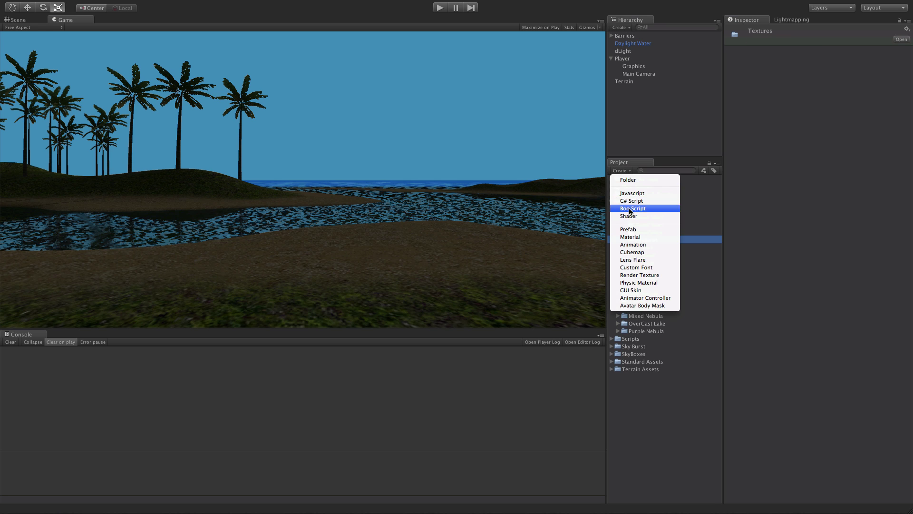
click(638, 236)
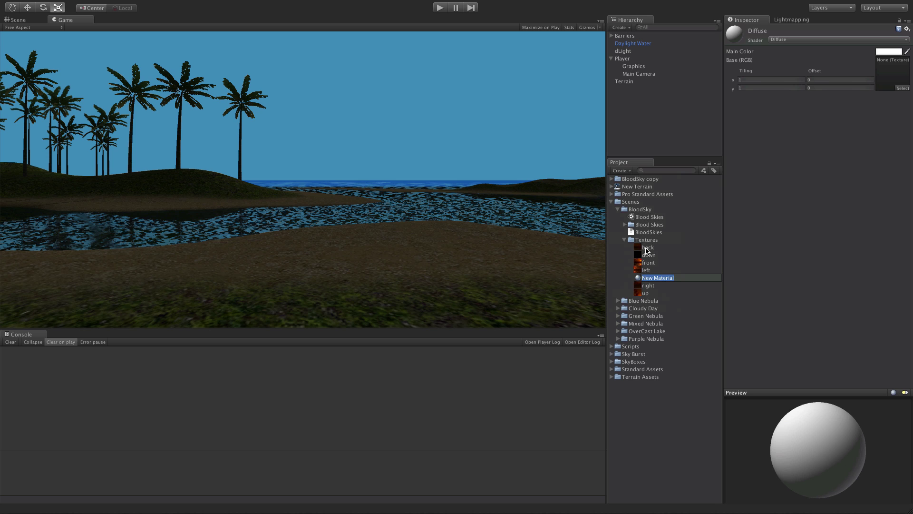
text(matSkybox)
key(Return)
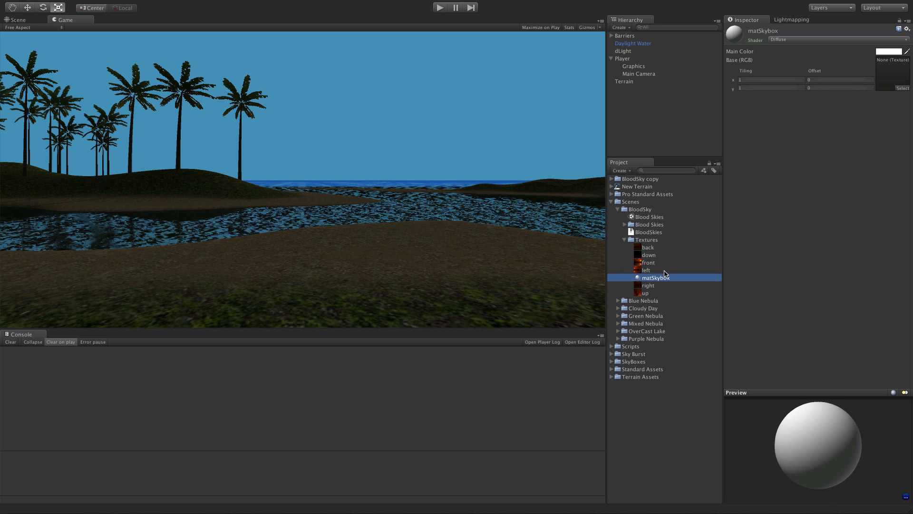
Set matSkybox's shader to RenderFX/Skybox.
click(820, 39)
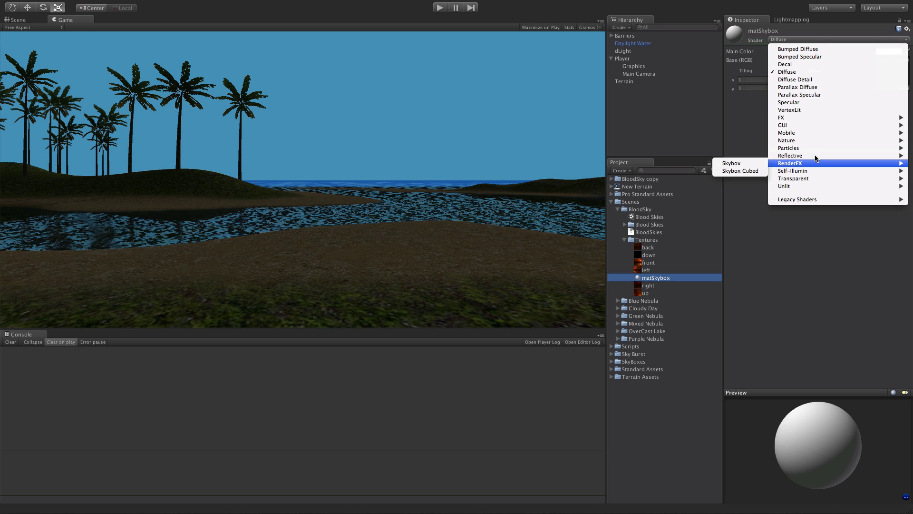
mouse_move(819, 164)
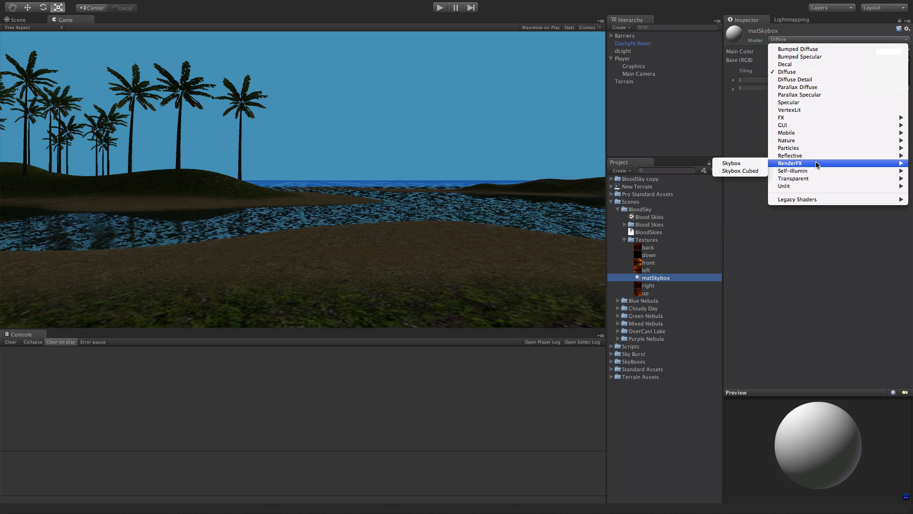
click(754, 166)
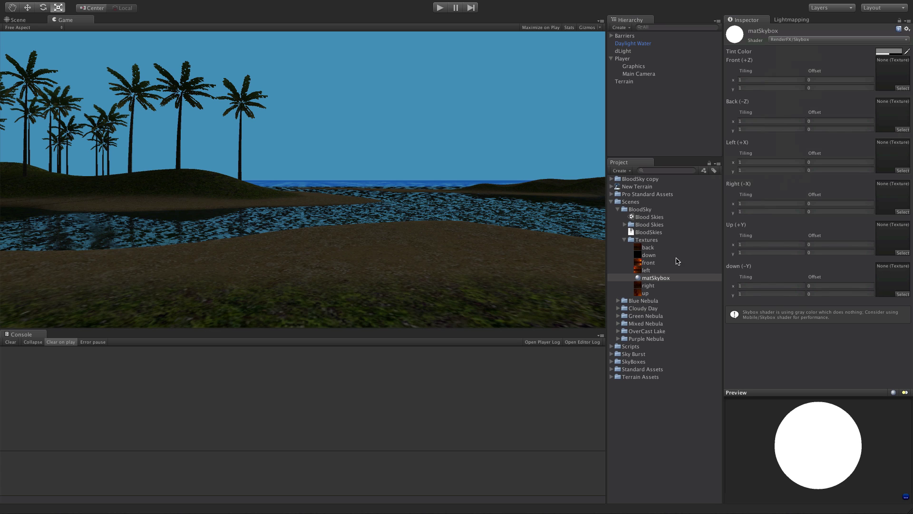
Assign the back, down, front, left, right and up sunset textures to matSkybox's matching face slots.
click(648, 248)
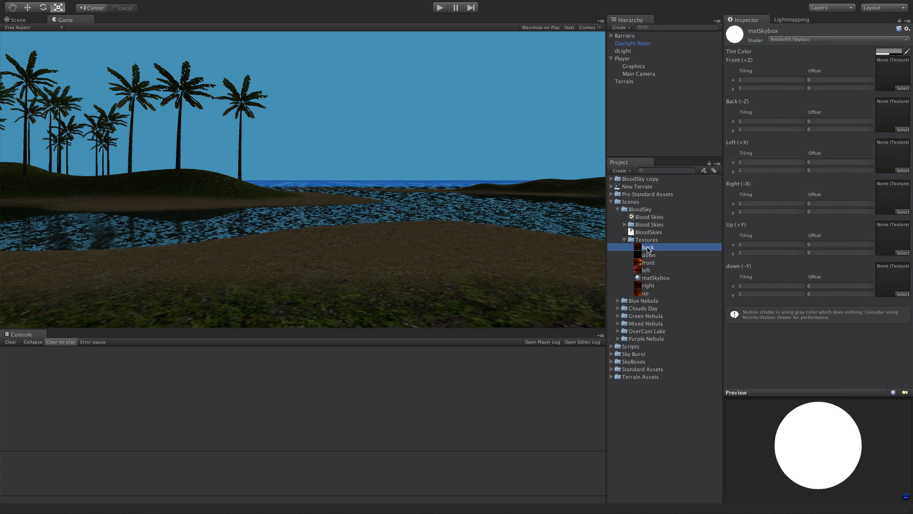
click(643, 280)
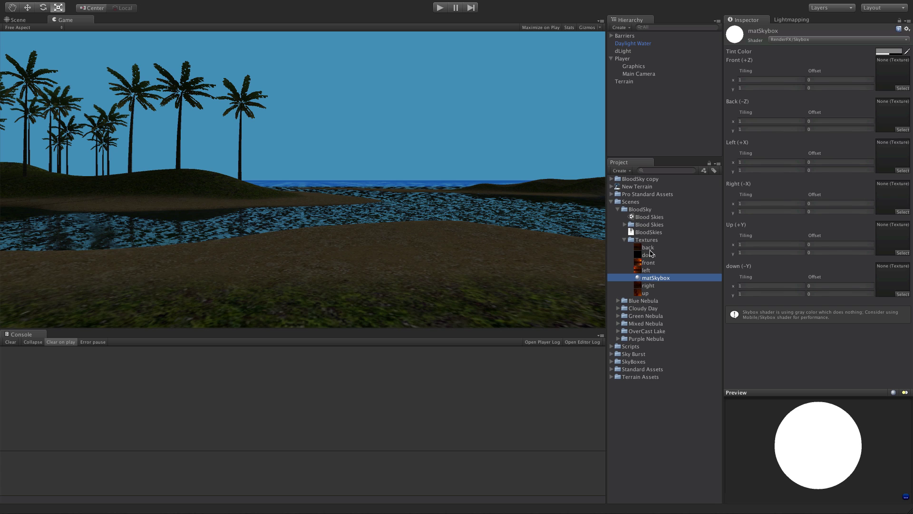
drag(649, 249, 894, 116)
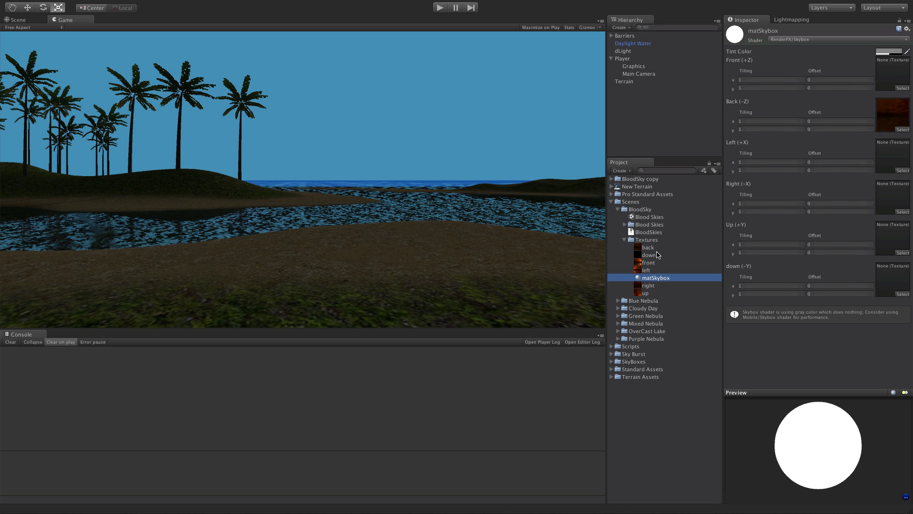
drag(650, 256, 892, 279)
drag(652, 266, 892, 71)
drag(646, 270, 899, 153)
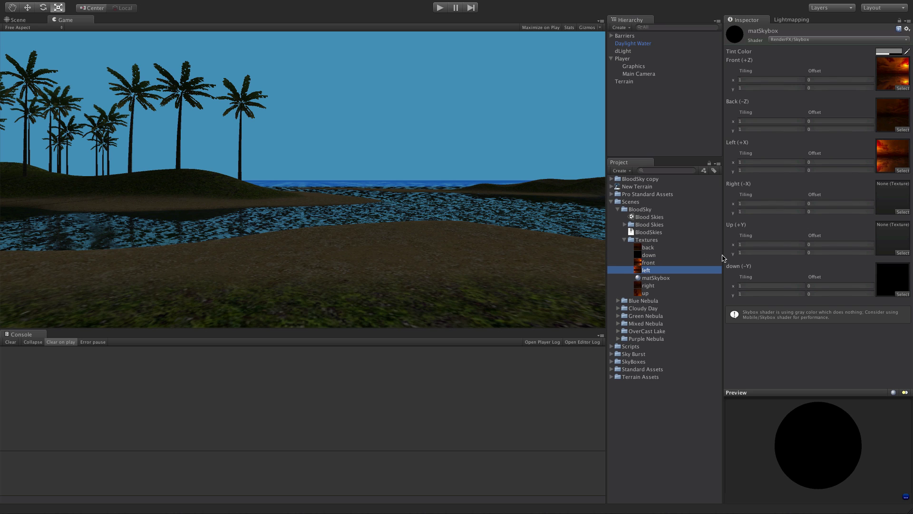
click(648, 285)
drag(682, 281, 894, 204)
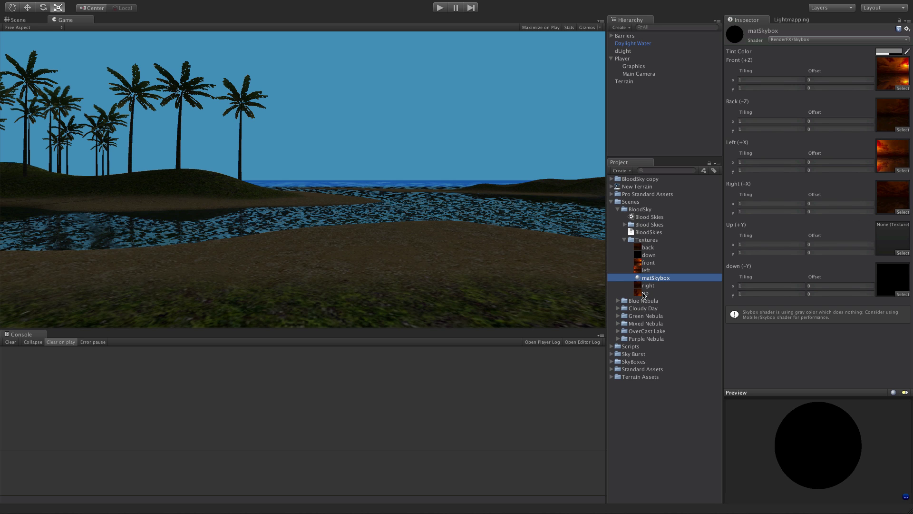
drag(643, 294, 891, 241)
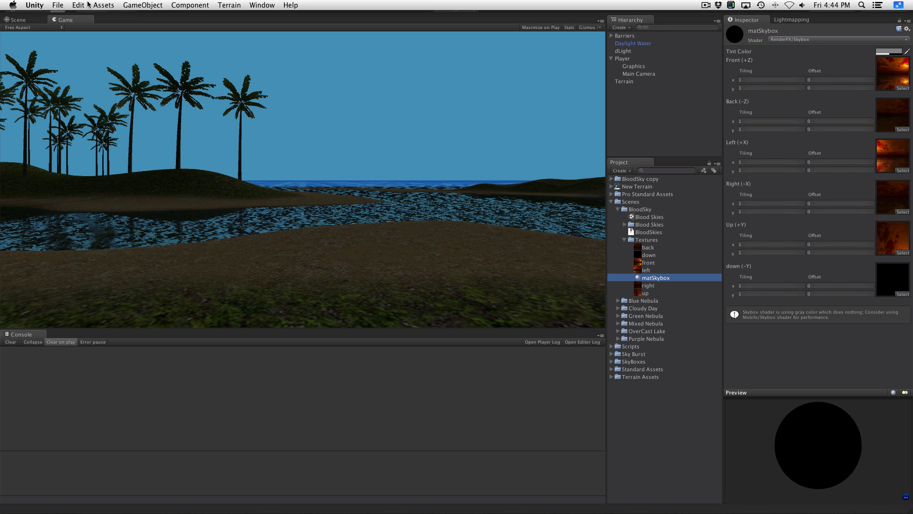
Show the scene's Render Settings from the Edit menu, with Skybox Material still None.
click(62, 4)
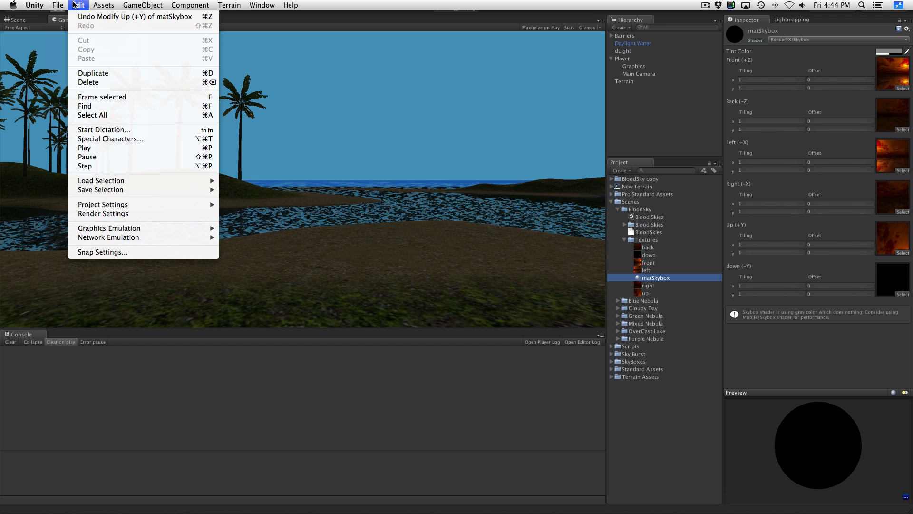
click(105, 213)
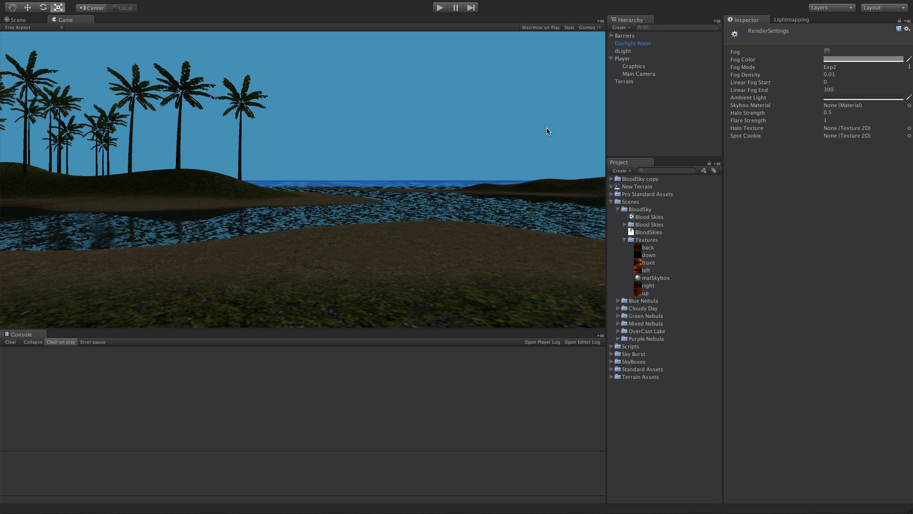
Select the Main Camera and remove its existing Skybox component.
click(643, 117)
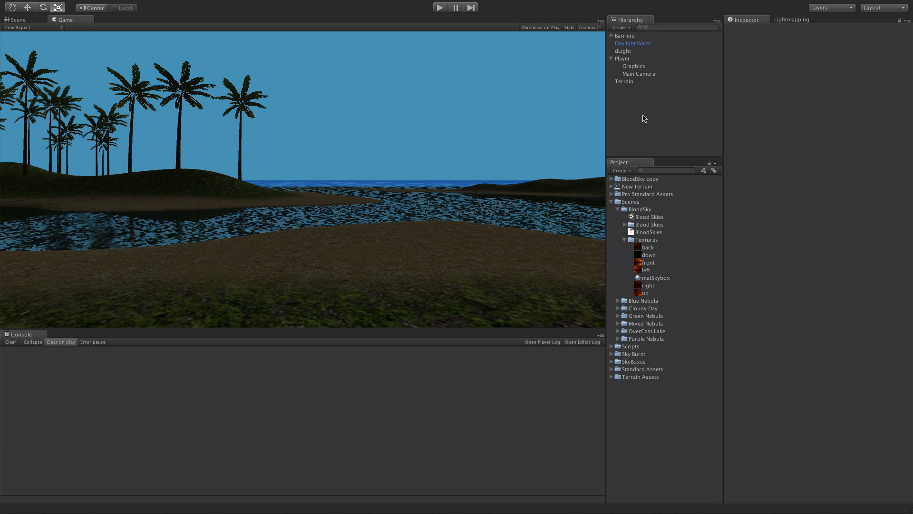
click(644, 76)
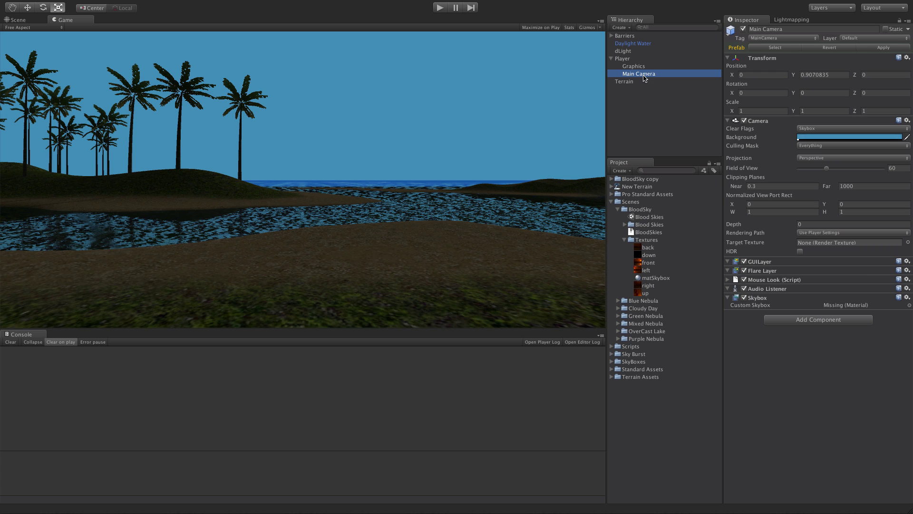
click(903, 297)
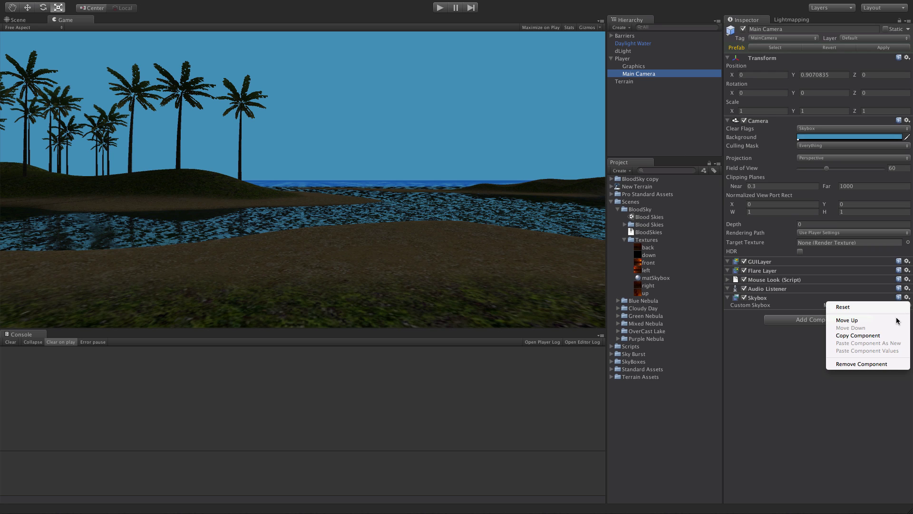
click(891, 364)
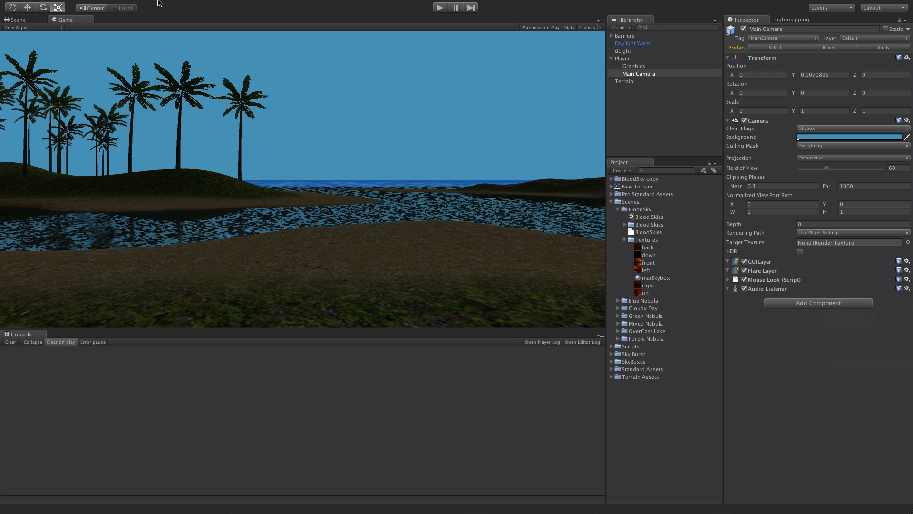
Add a Skybox component to the Main Camera through Component > Rendering.
click(190, 5)
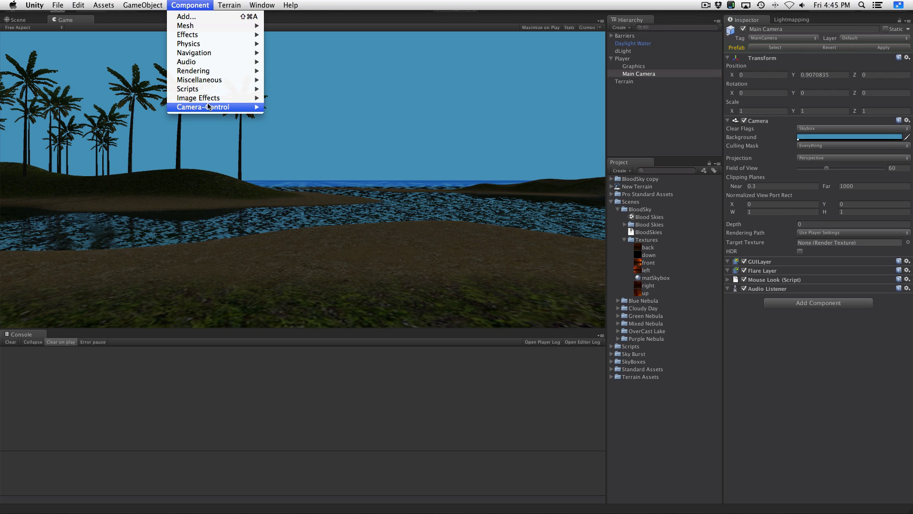
mouse_move(208, 107)
mouse_move(219, 71)
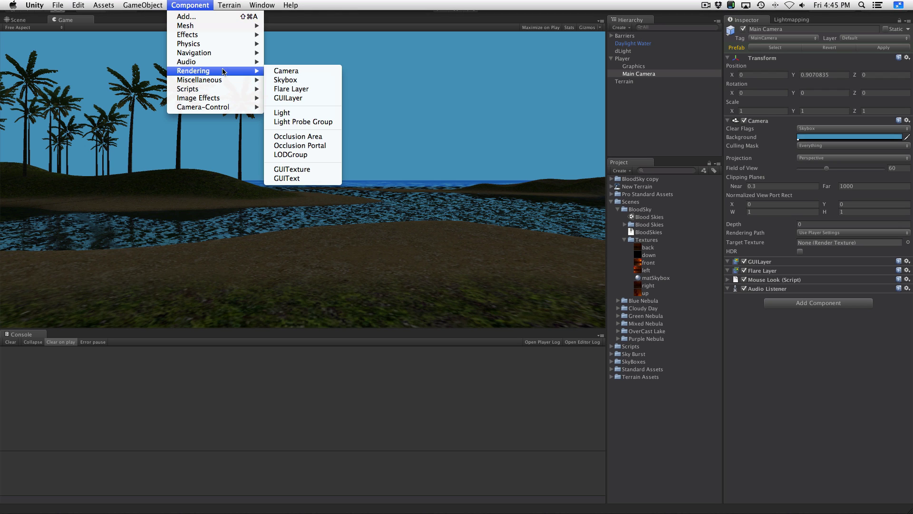
click(301, 82)
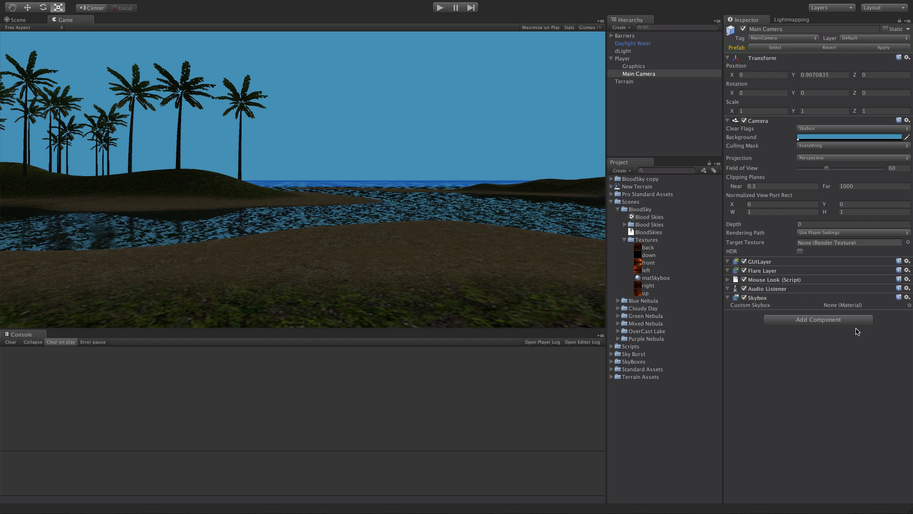
Browse the Rendering components in Add Component and close the list without adding anything.
click(792, 319)
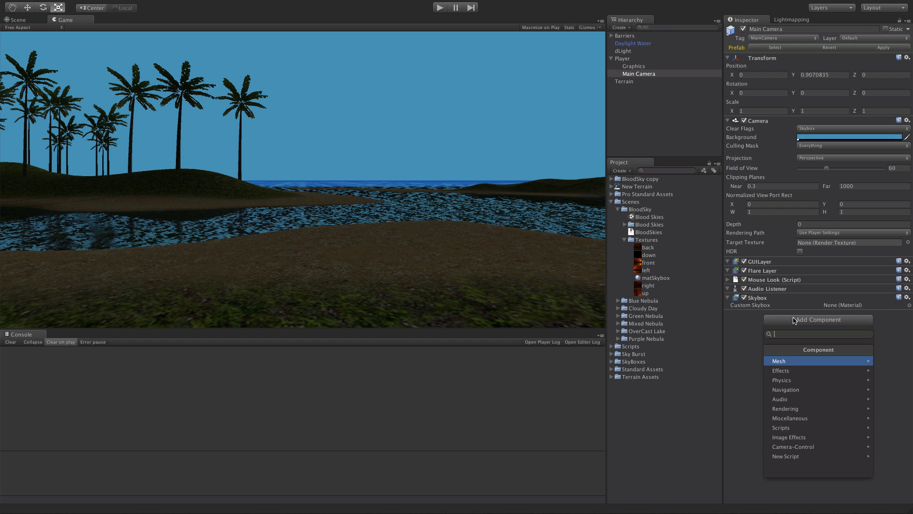
click(809, 412)
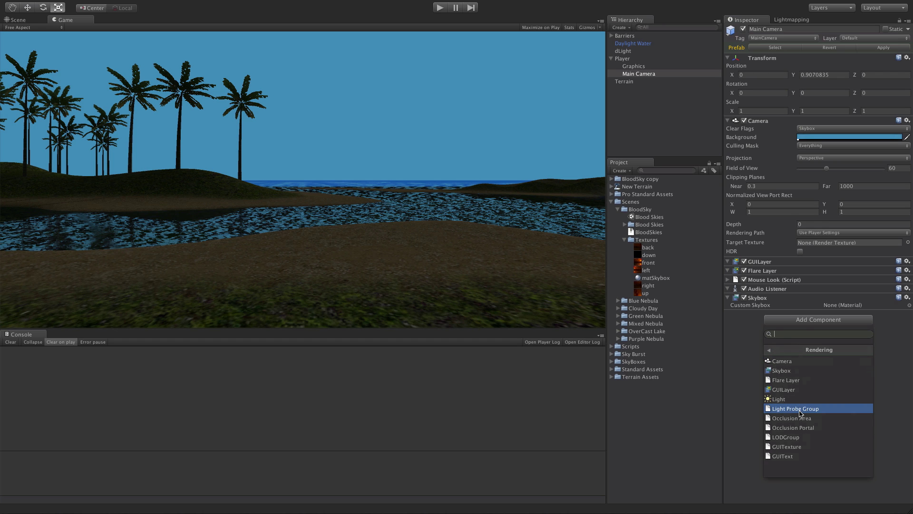
click(813, 370)
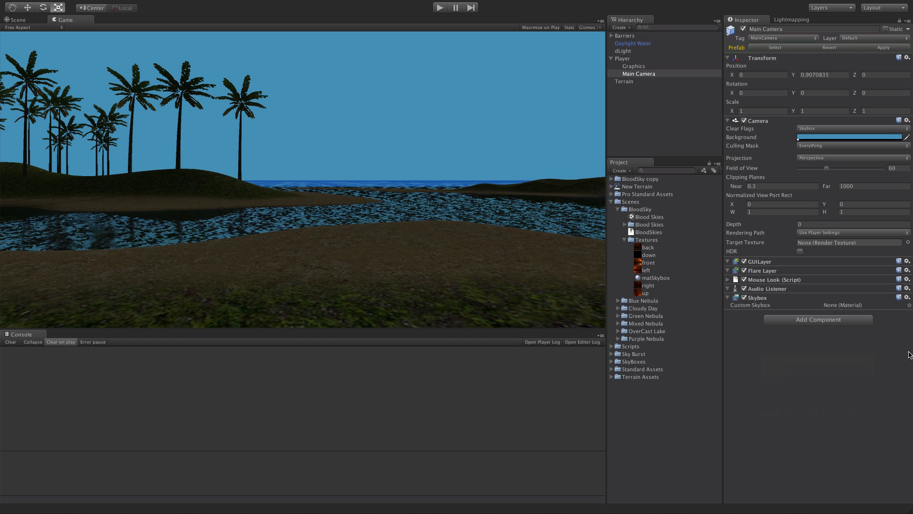
Make matSkybox the camera's Custom Skybox and confirm the back texture's 1024 max size.
drag(659, 282, 837, 308)
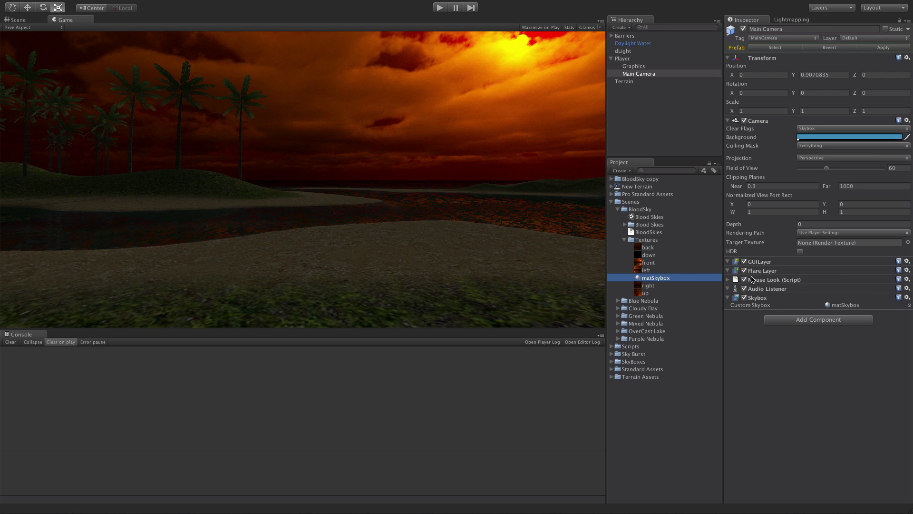
click(654, 248)
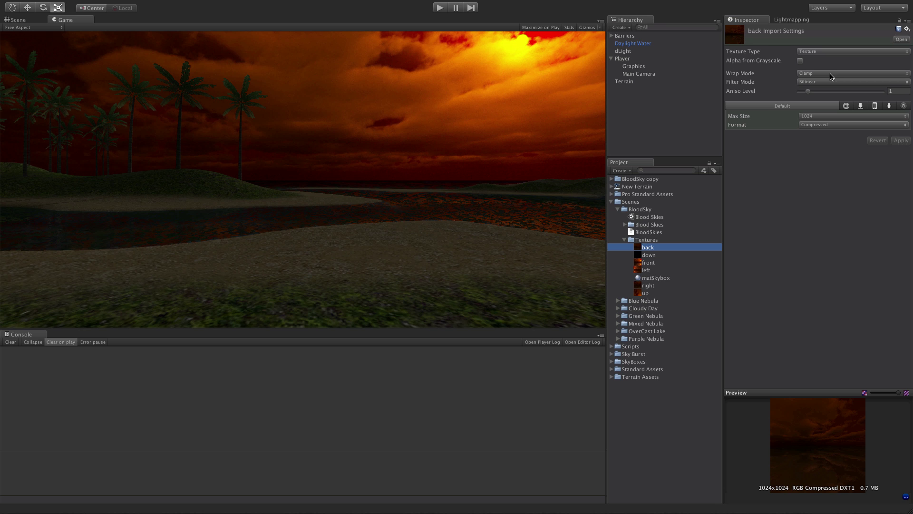
click(829, 117)
click(786, 113)
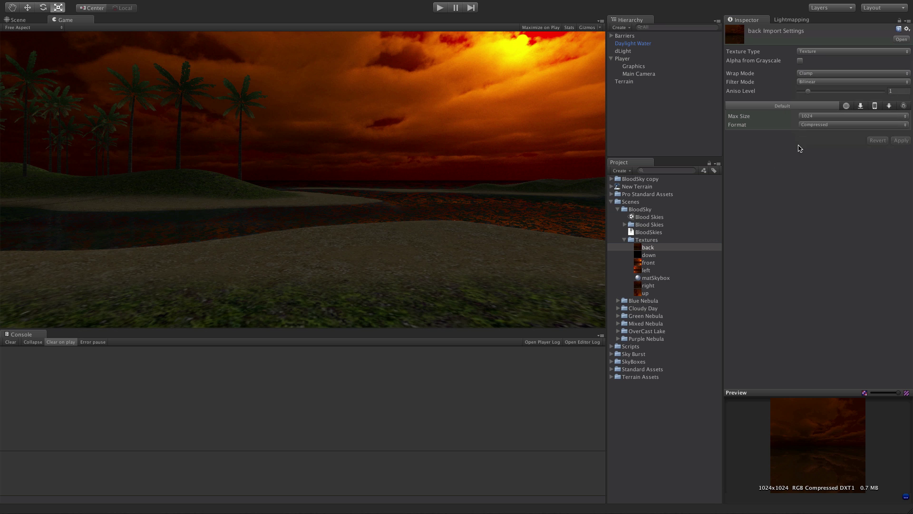
Review the import settings of the down, front and left sky textures.
click(649, 255)
click(651, 262)
click(648, 270)
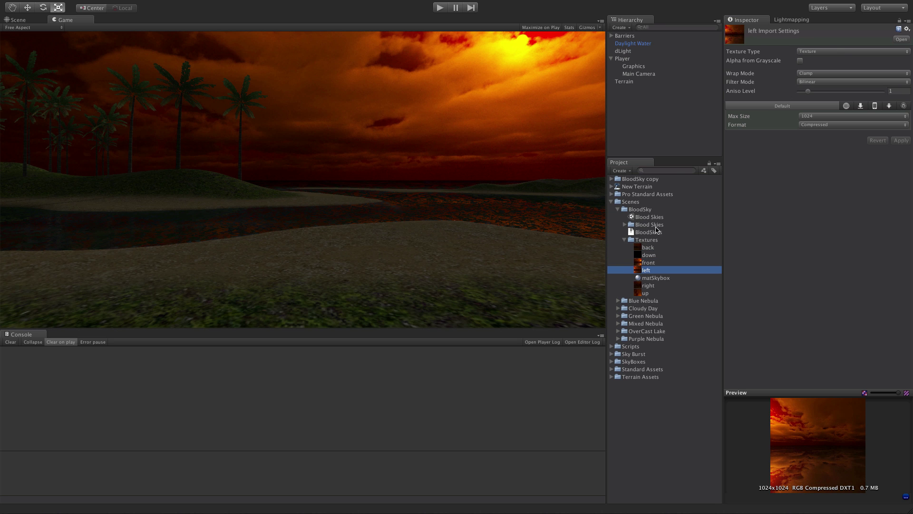
Select all six sky textures, set Wrap Mode to Repeat and apply.
click(648, 250)
shift+click(650, 269)
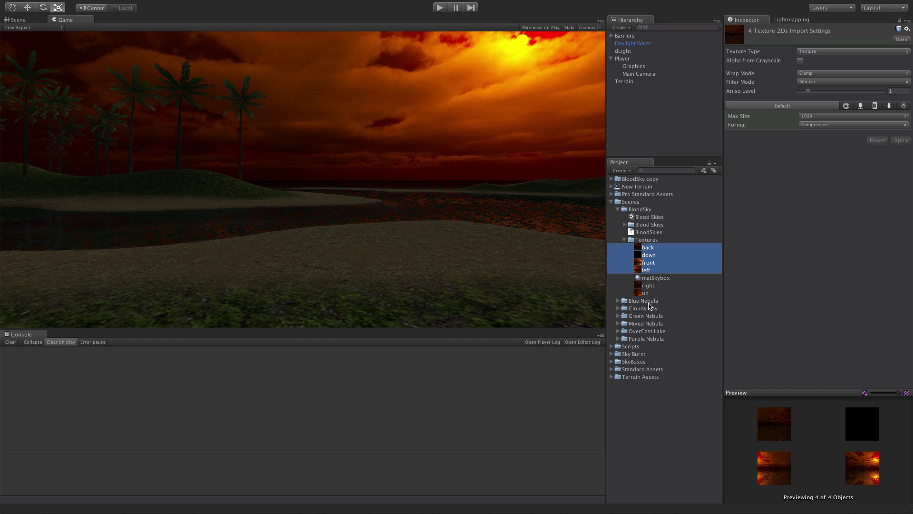
super+click(650, 287)
super+click(648, 293)
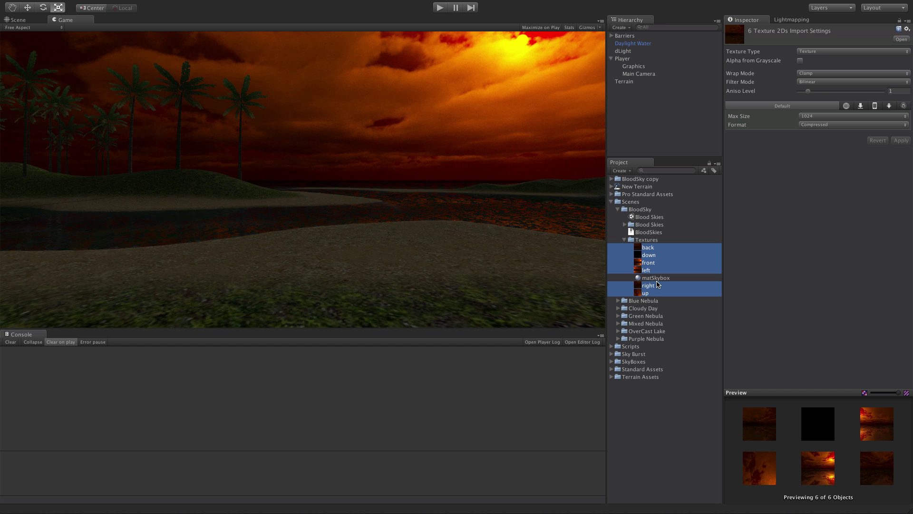
click(851, 73)
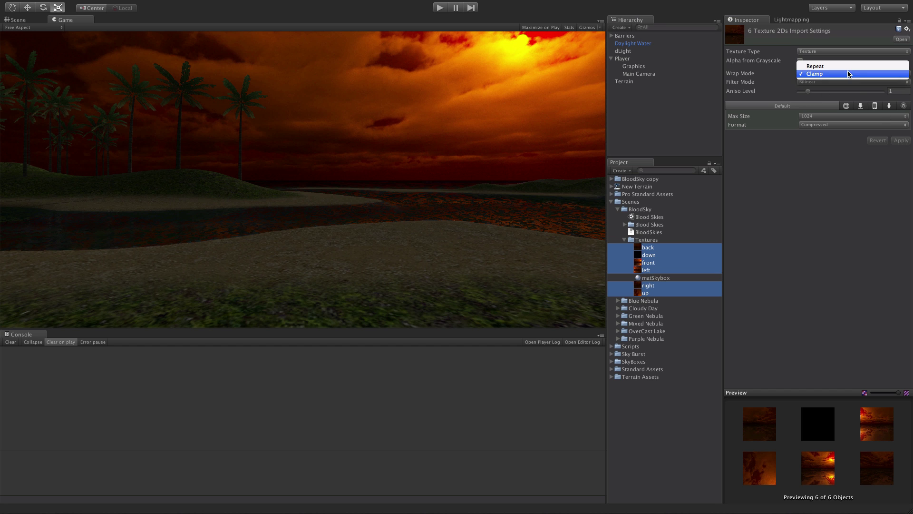
click(850, 67)
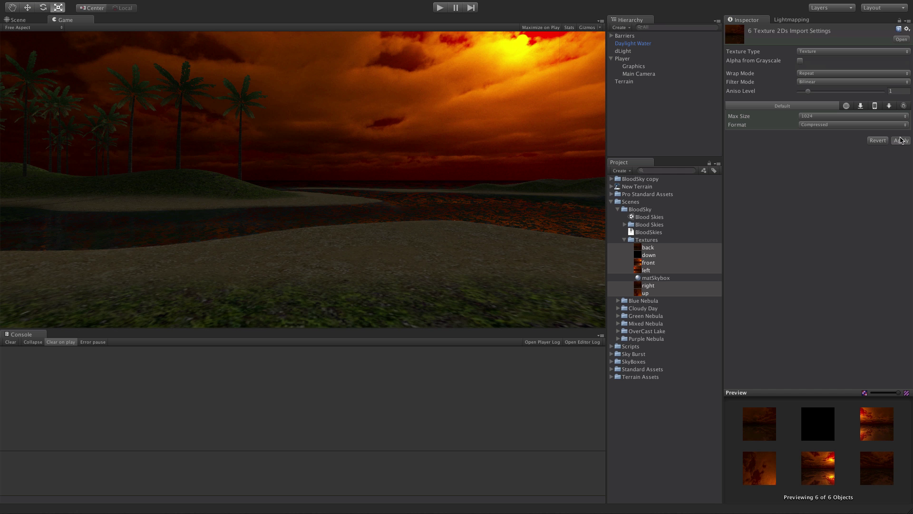
click(901, 139)
Play-test the sunset scene, restarting once, then stop.
click(440, 8)
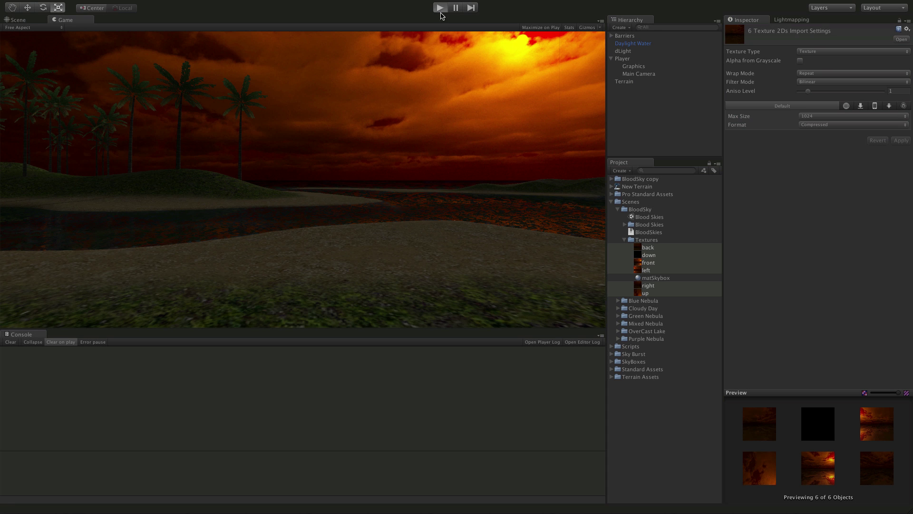
click(441, 8)
click(440, 8)
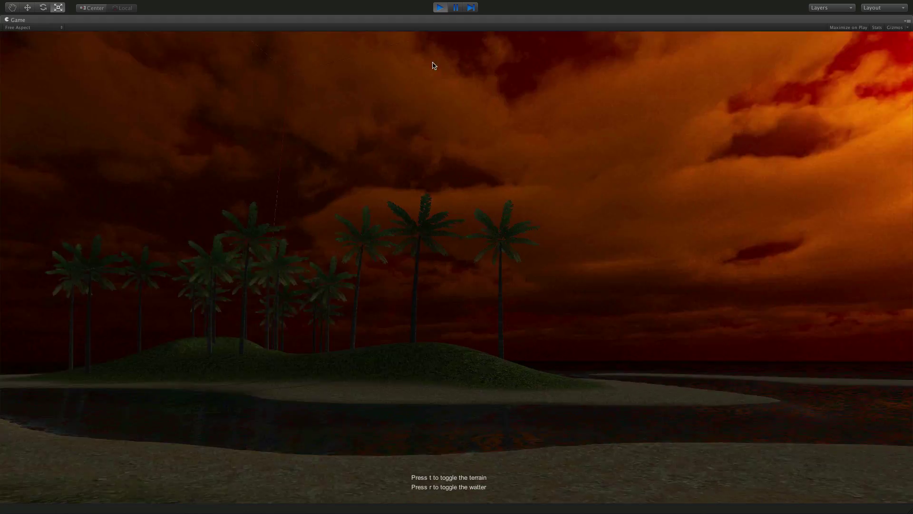
click(440, 8)
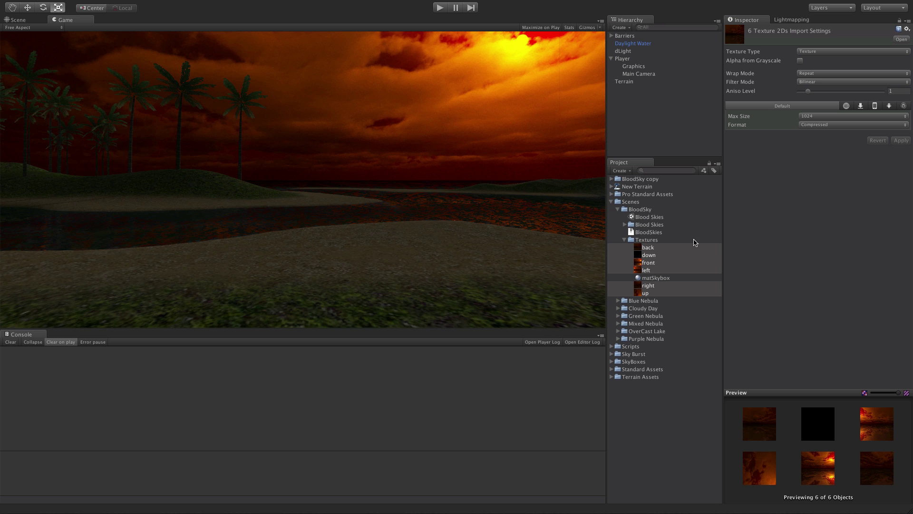
Switch the sky textures' wrap mode back to Clamp and play-test the sky again.
click(822, 73)
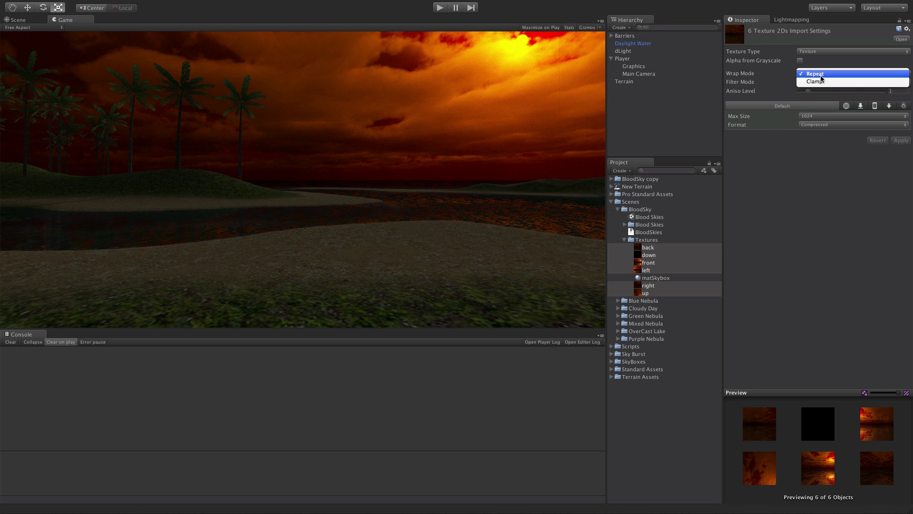
click(823, 81)
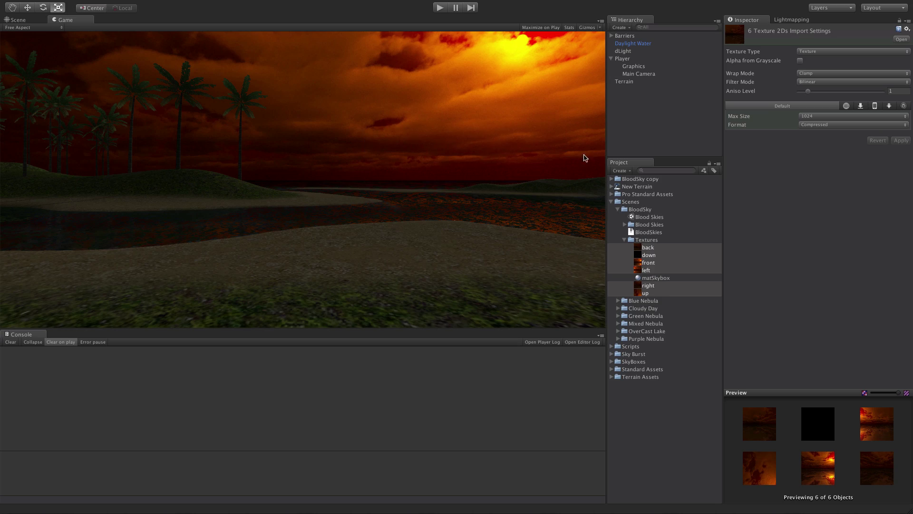
click(440, 7)
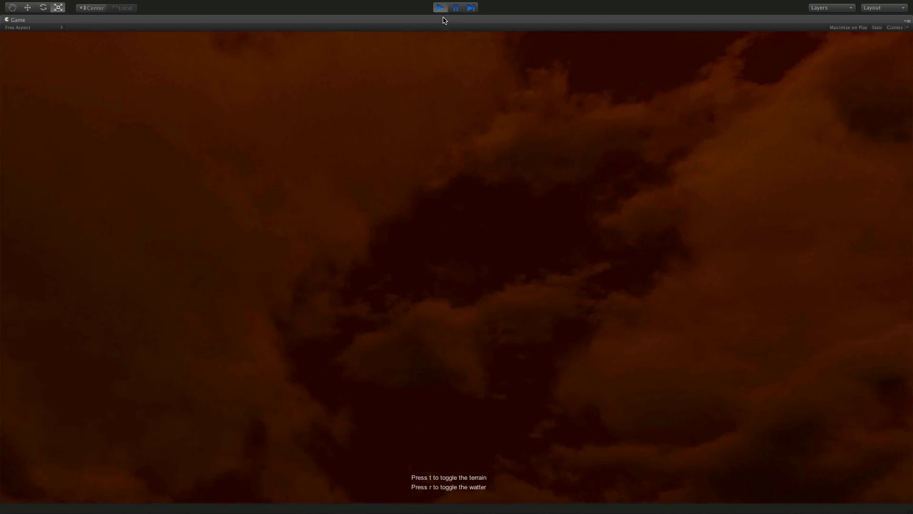
click(440, 8)
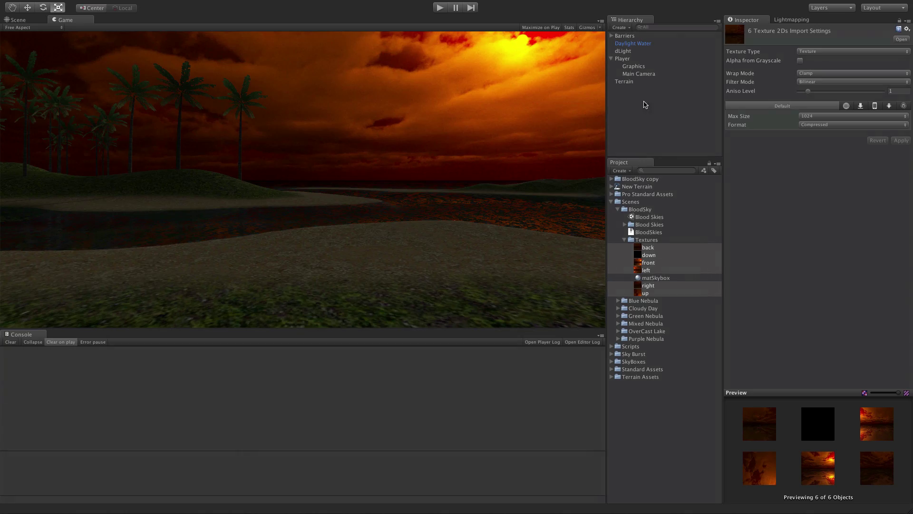
Create a New Cubemap in the Textures folder with a 1024 face size.
click(642, 240)
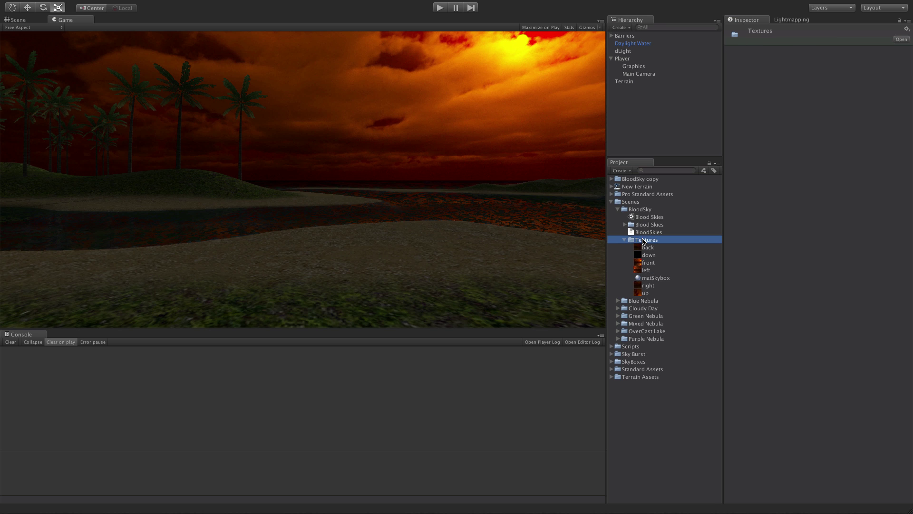
click(621, 171)
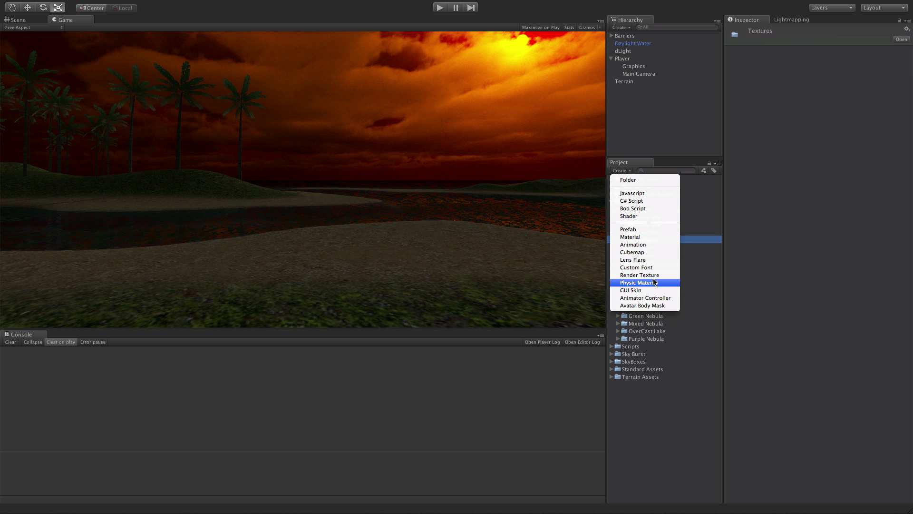
click(647, 252)
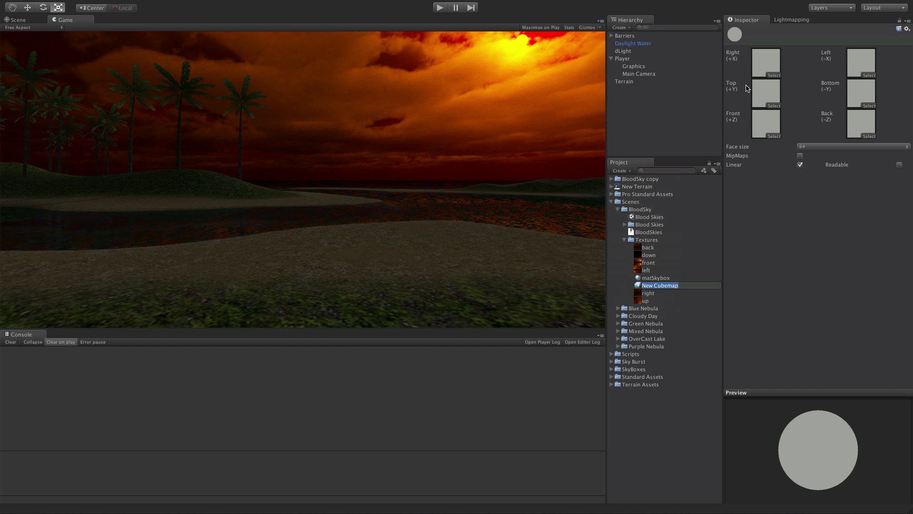
click(839, 147)
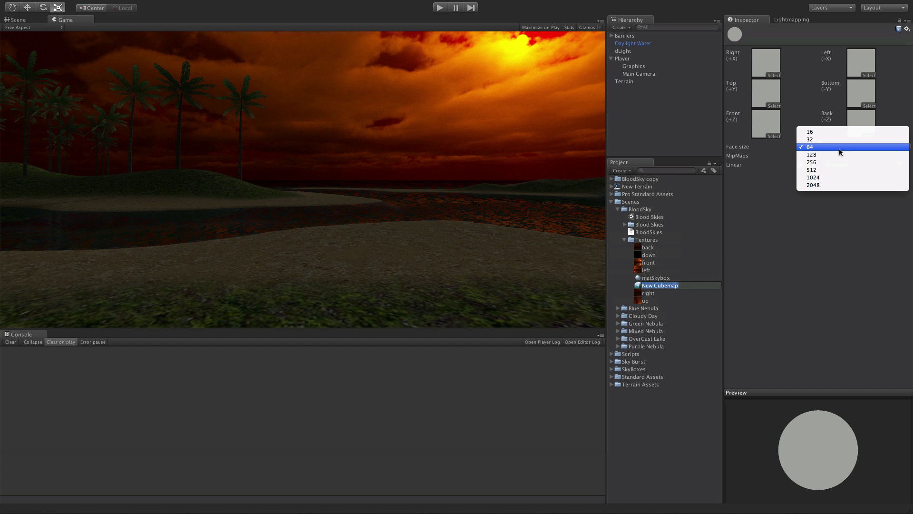
click(839, 177)
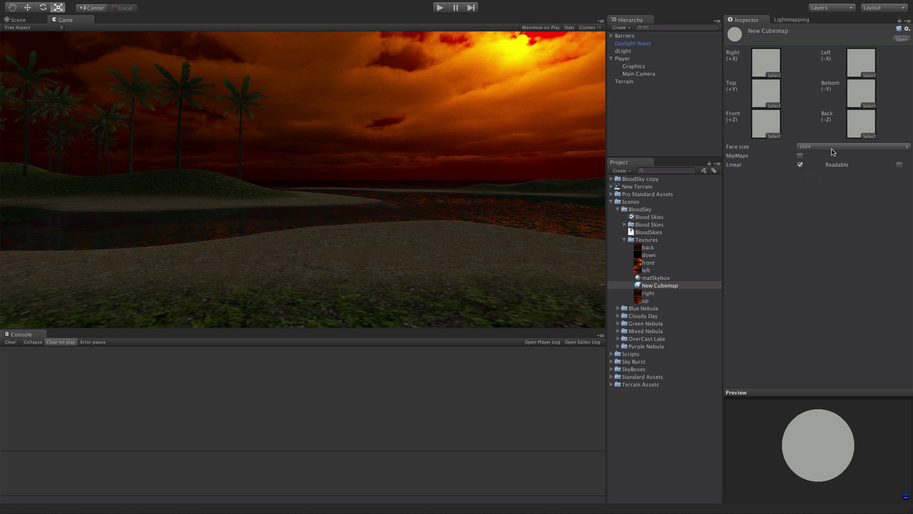
Assign the back, down, front, left, right and up textures to the cubemap's matching faces.
drag(651, 248, 862, 125)
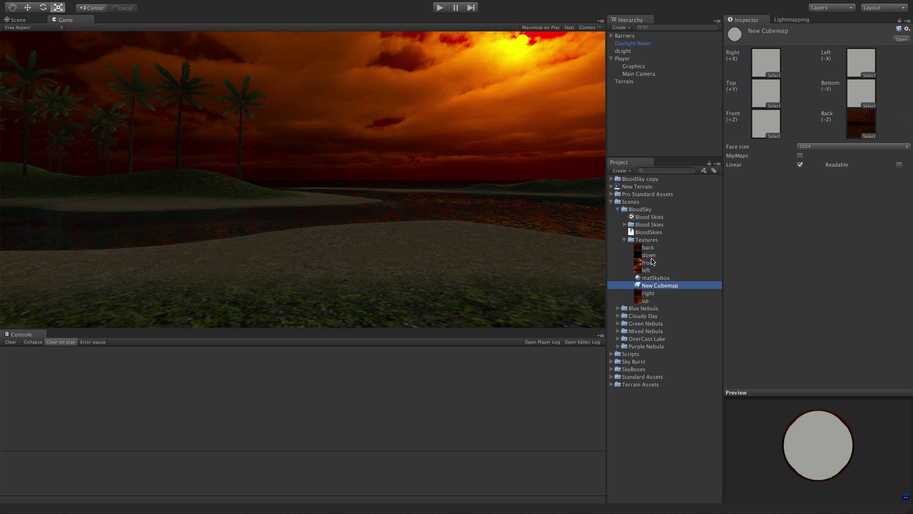
drag(651, 256, 858, 93)
drag(648, 267, 775, 123)
drag(653, 271, 859, 71)
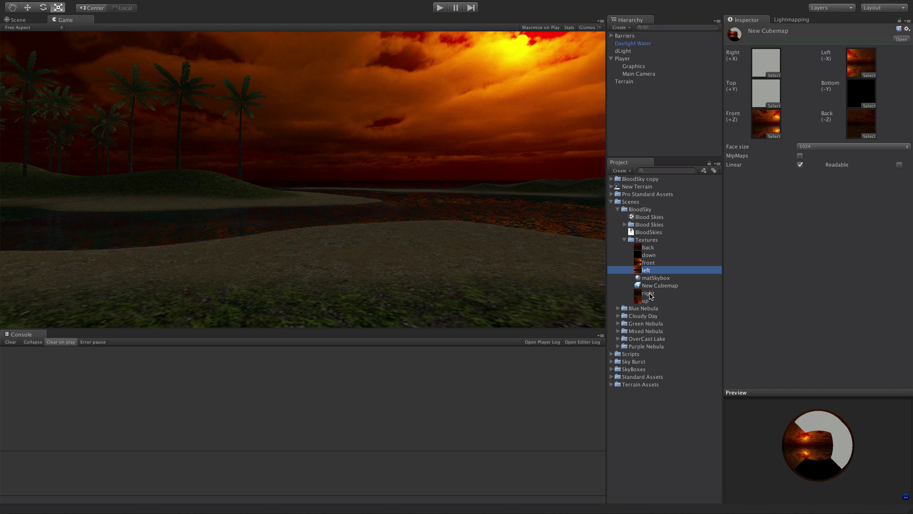
drag(651, 295, 763, 64)
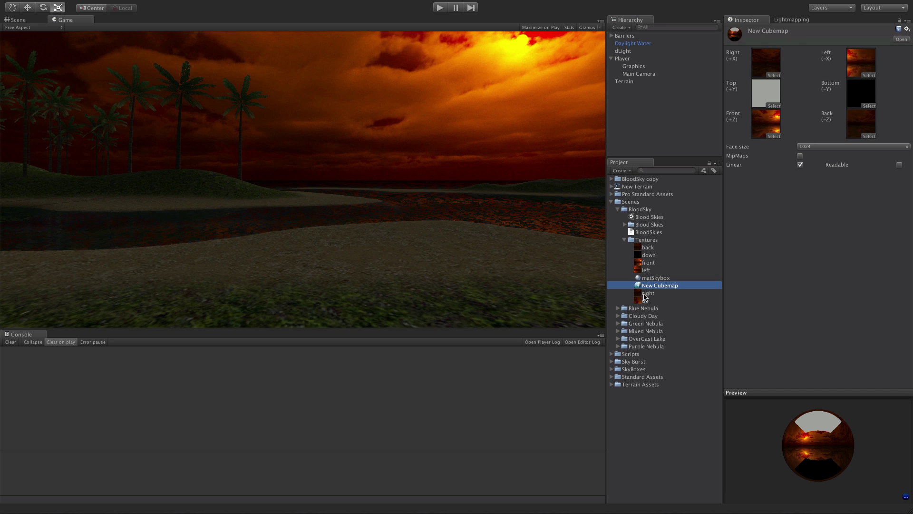
drag(645, 303, 771, 94)
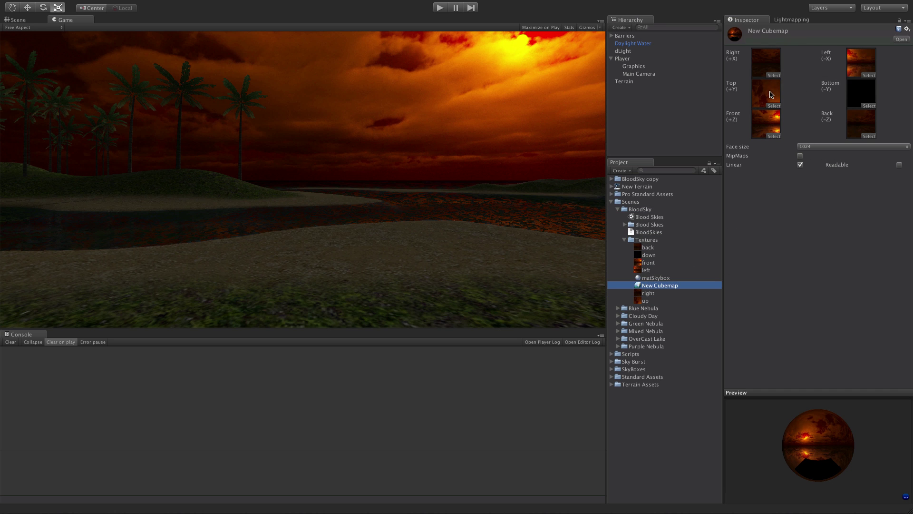
Switch matSkybox to RenderFX/Skybox Cubed and assign New Cubemap to its Cubemap slot.
click(654, 279)
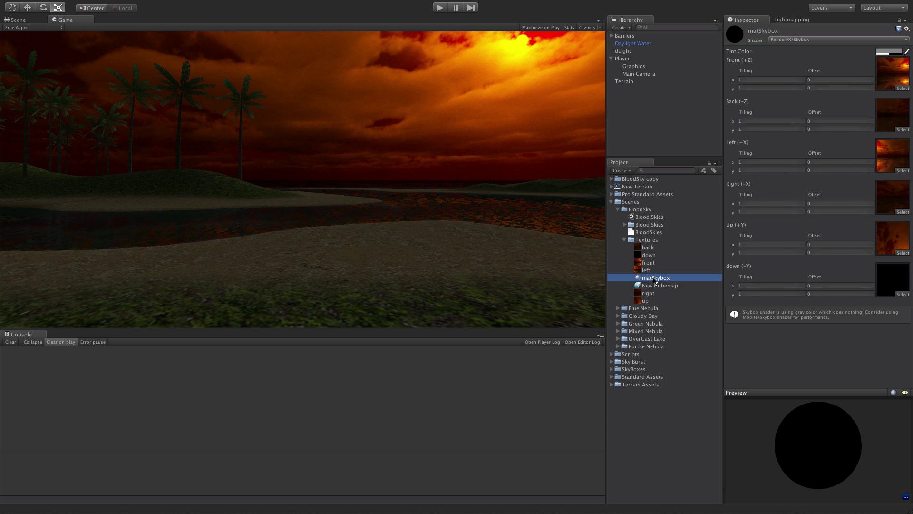
click(803, 41)
mouse_move(812, 163)
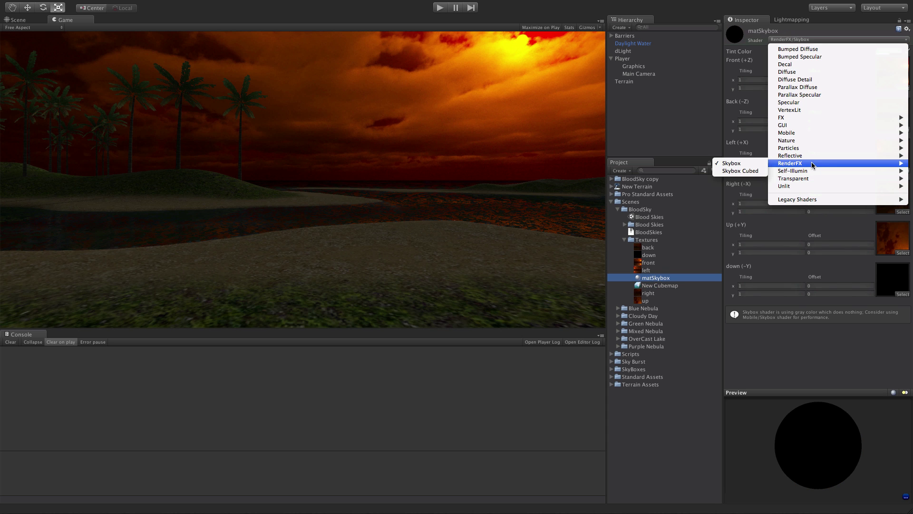
click(761, 172)
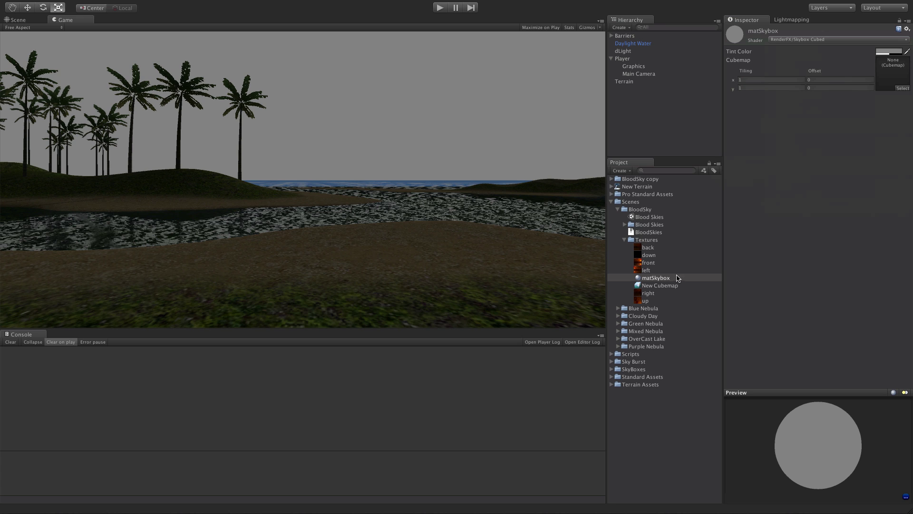
drag(660, 289, 886, 69)
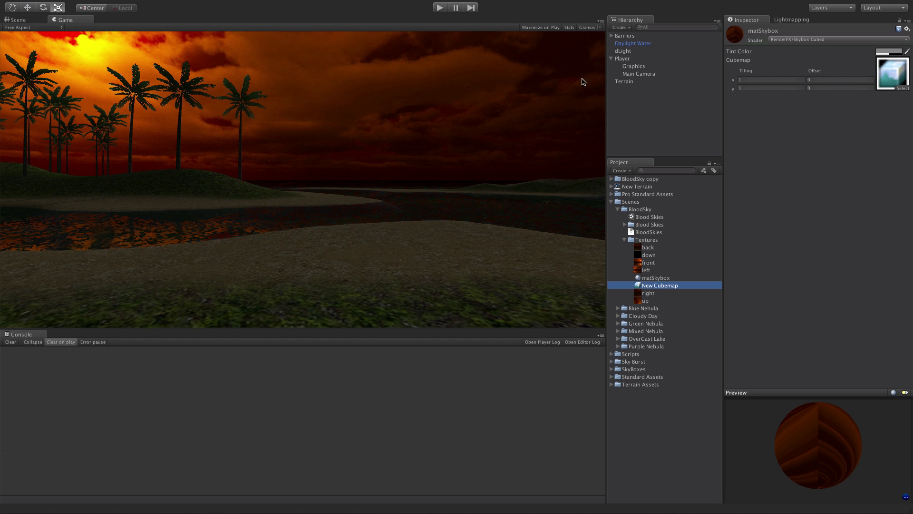
Compare against the six-sided RenderFX/Skybox shader, then return matSkybox to Skybox Cubed.
click(807, 40)
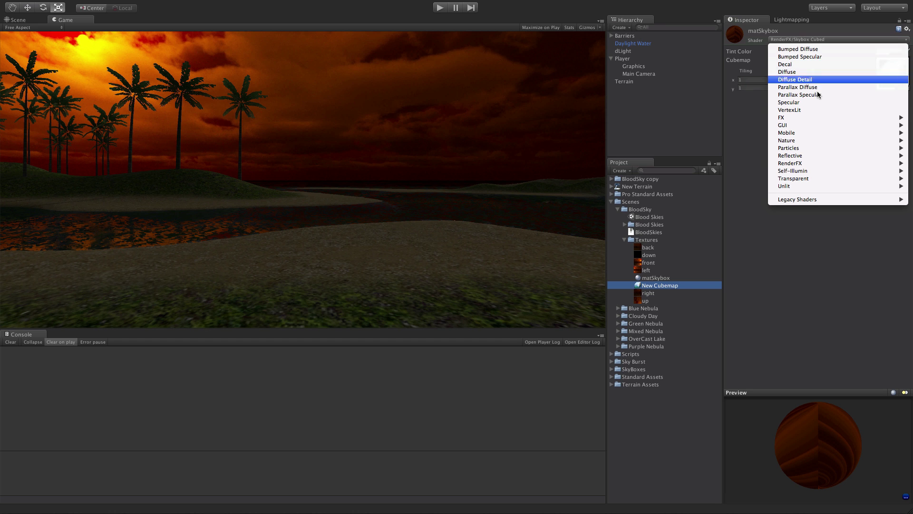
mouse_move(819, 163)
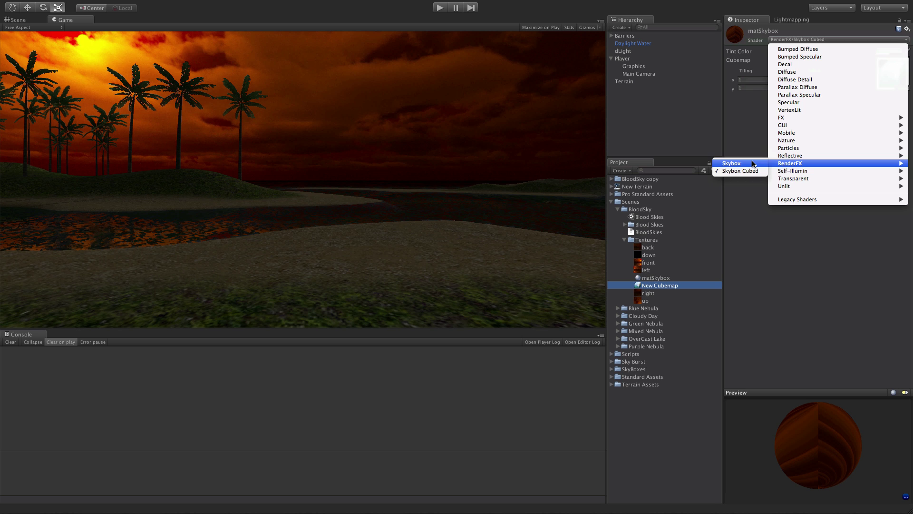
click(732, 163)
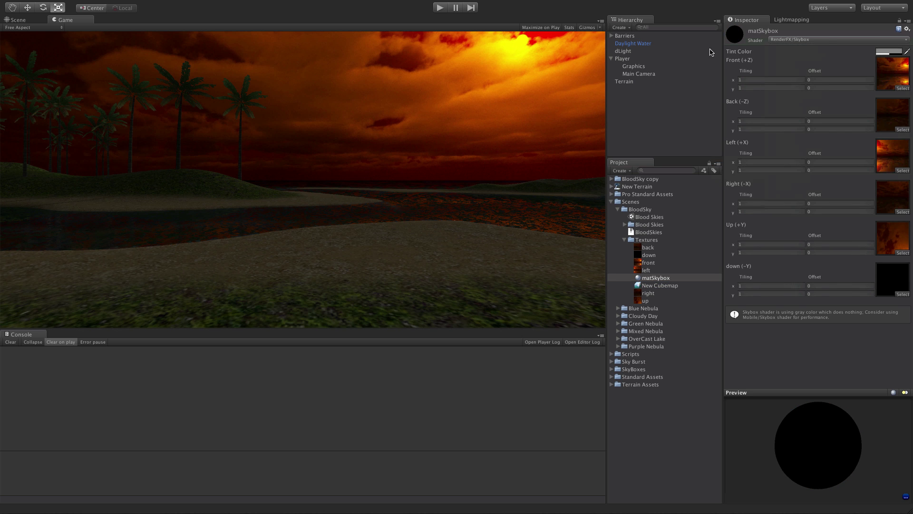
click(816, 42)
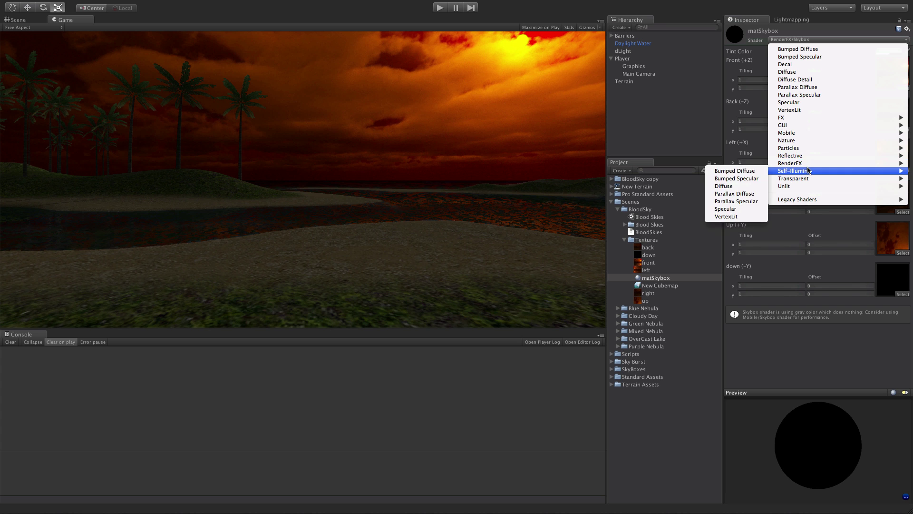
mouse_move(811, 157)
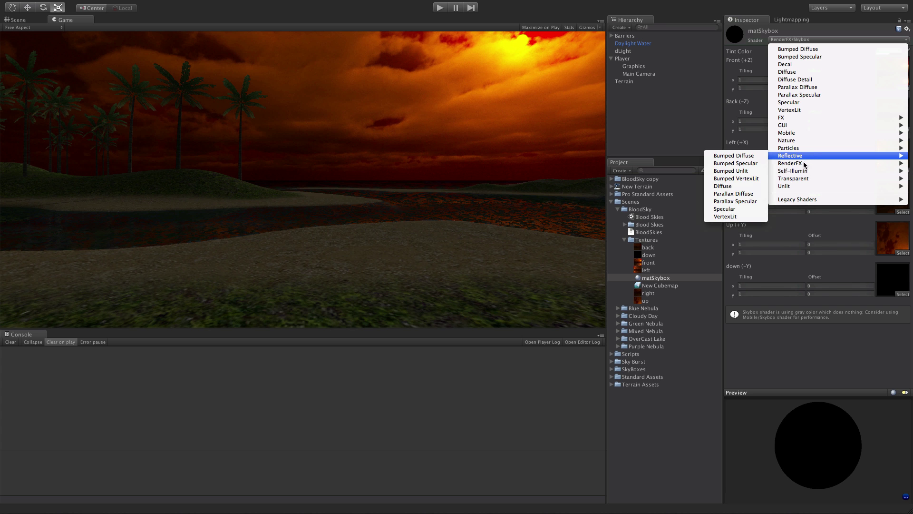
click(750, 173)
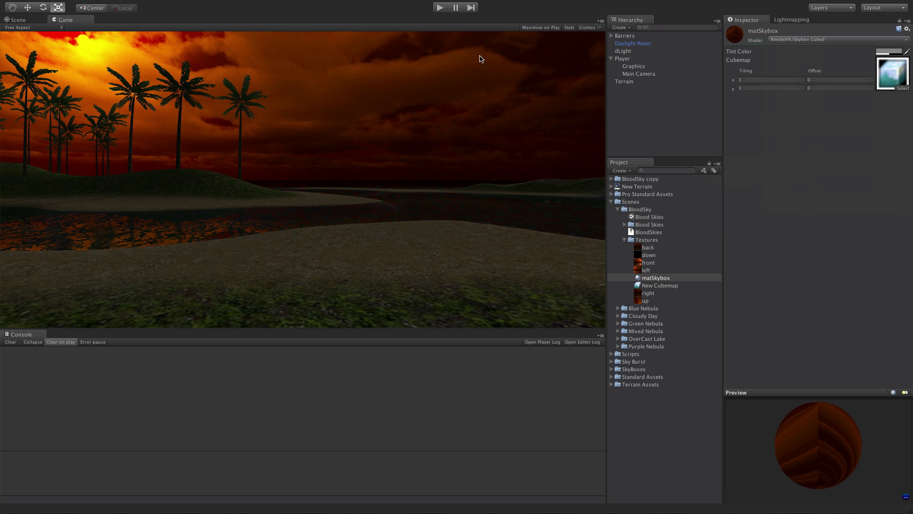
Play-test the island scene once, then turn on Stats in the Game view.
click(440, 8)
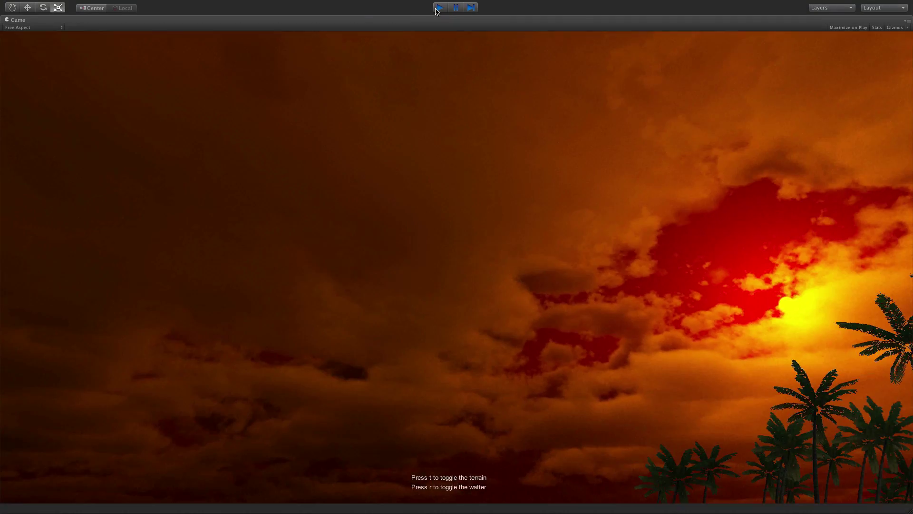
click(436, 8)
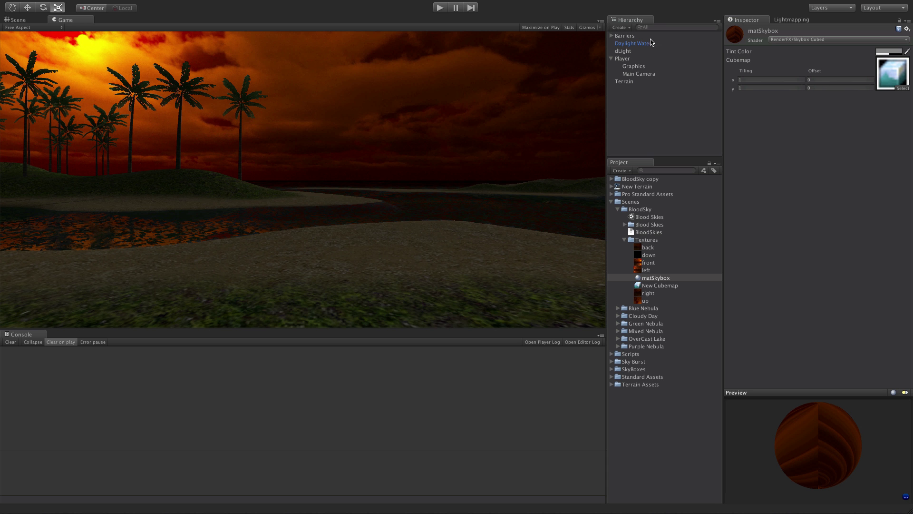
click(569, 27)
Play again in a maximized Game view, hiding the terrain with T for sky-only stats.
click(438, 7)
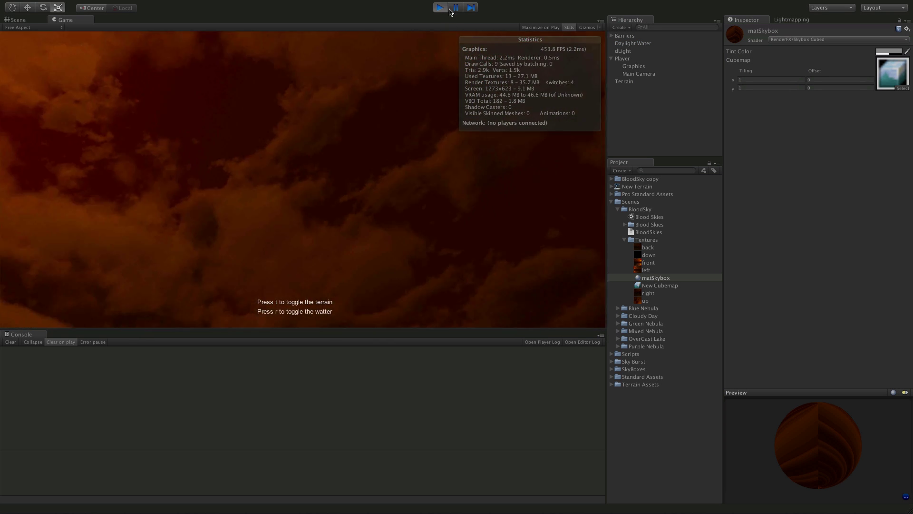
key(shift+space)
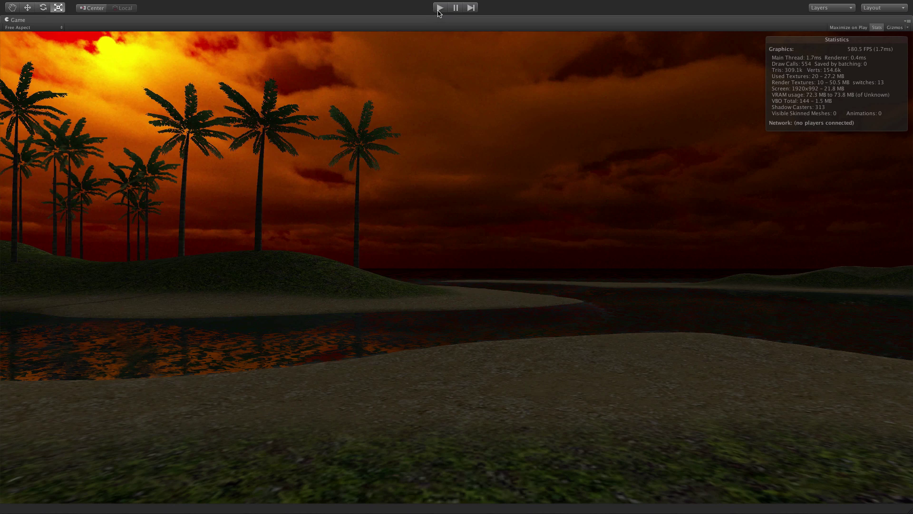
click(439, 9)
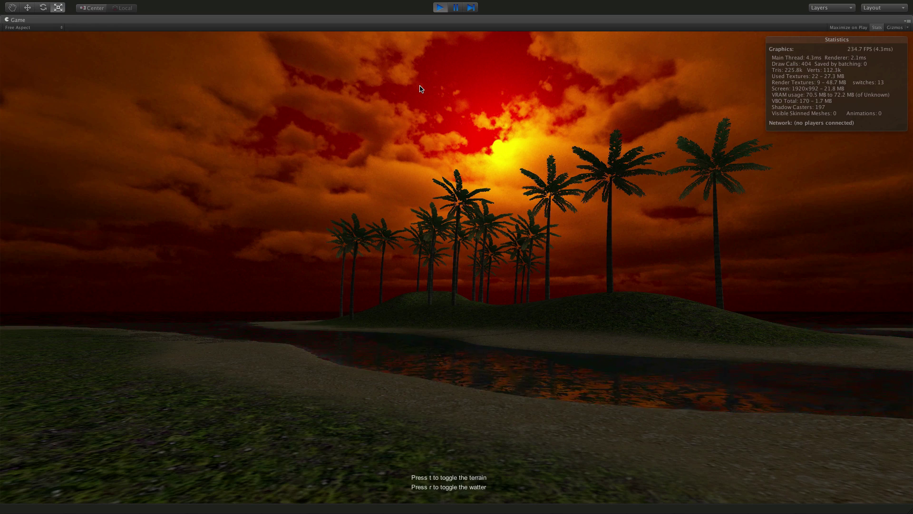
key(t)
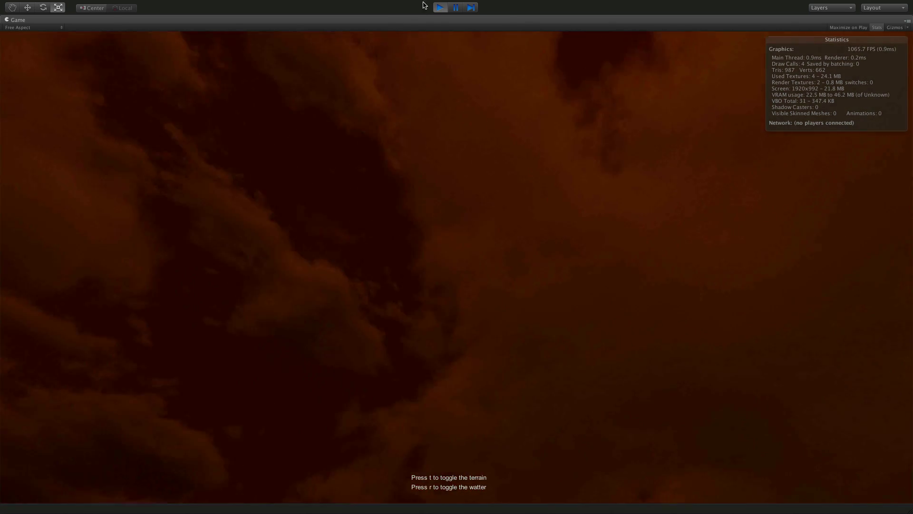
click(440, 7)
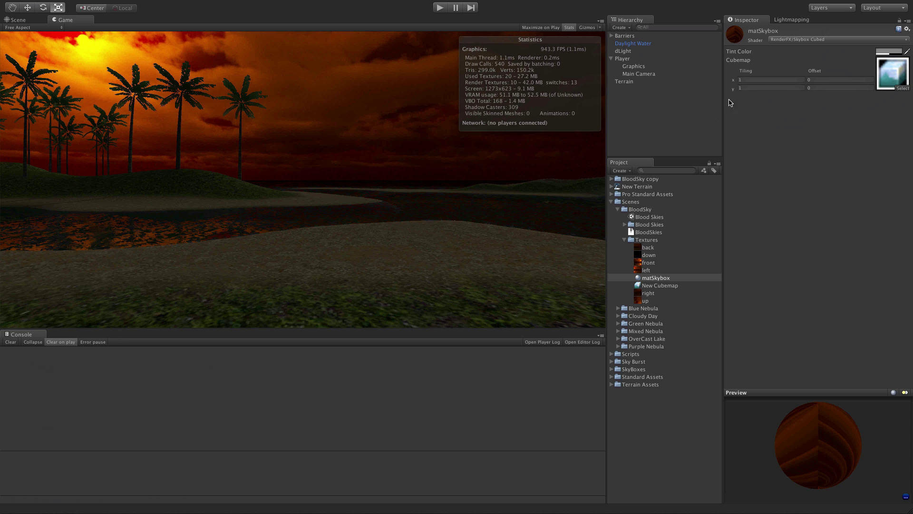
Switch matSkybox back to the six-sided RenderFX > Skybox shader.
click(845, 39)
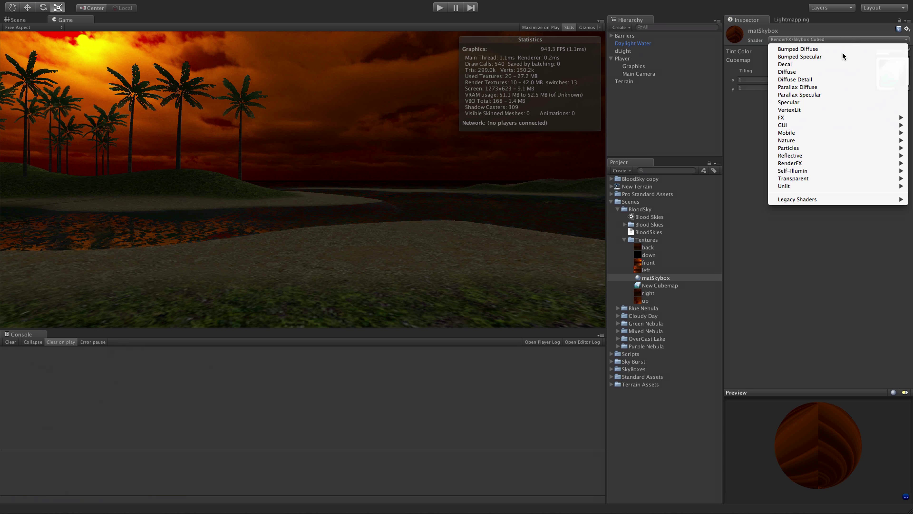
mouse_move(824, 157)
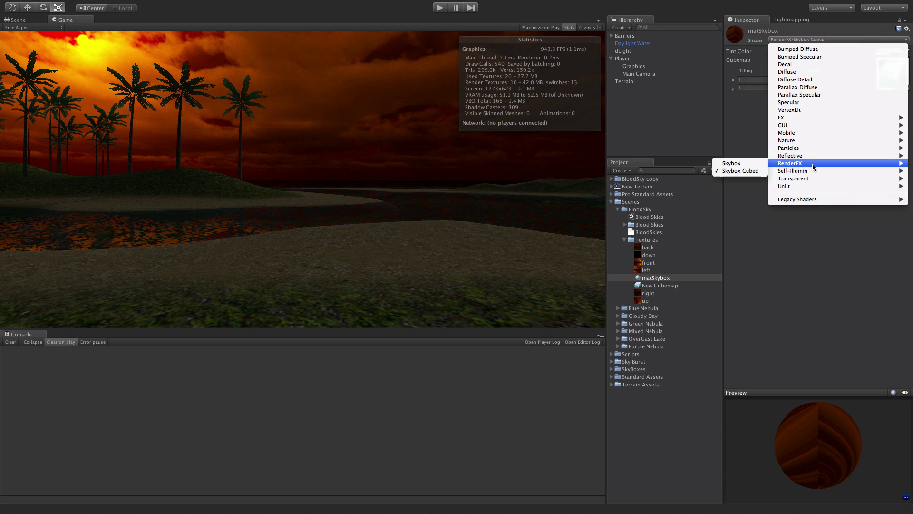
click(735, 163)
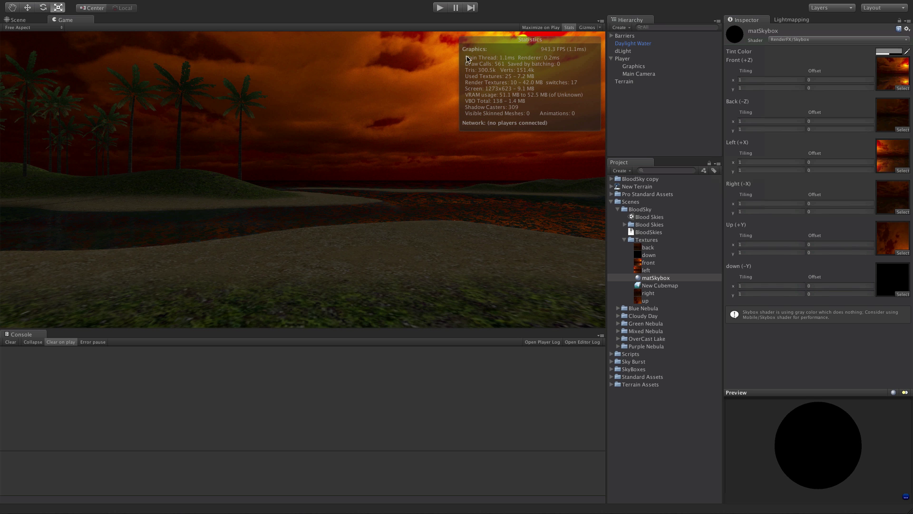
Play-test the scene, toggling the water with R and the terrain with T, then stop.
click(442, 8)
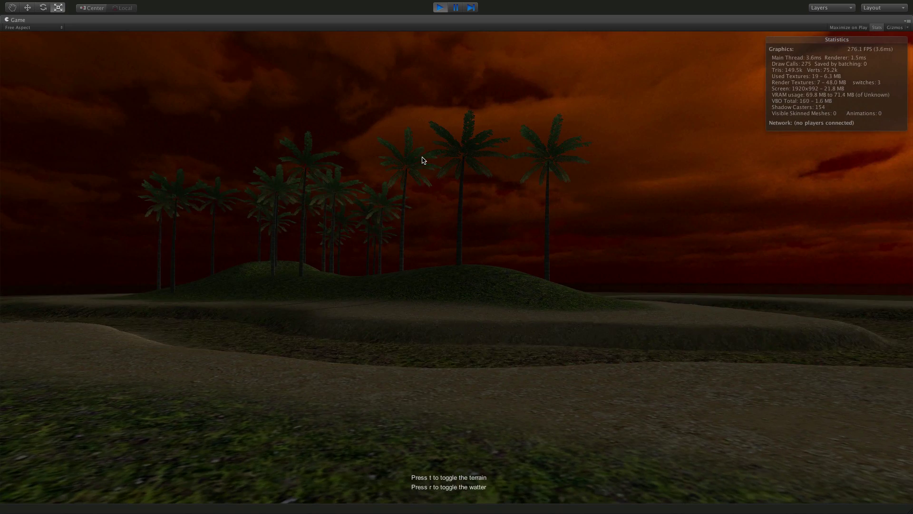
key(r)
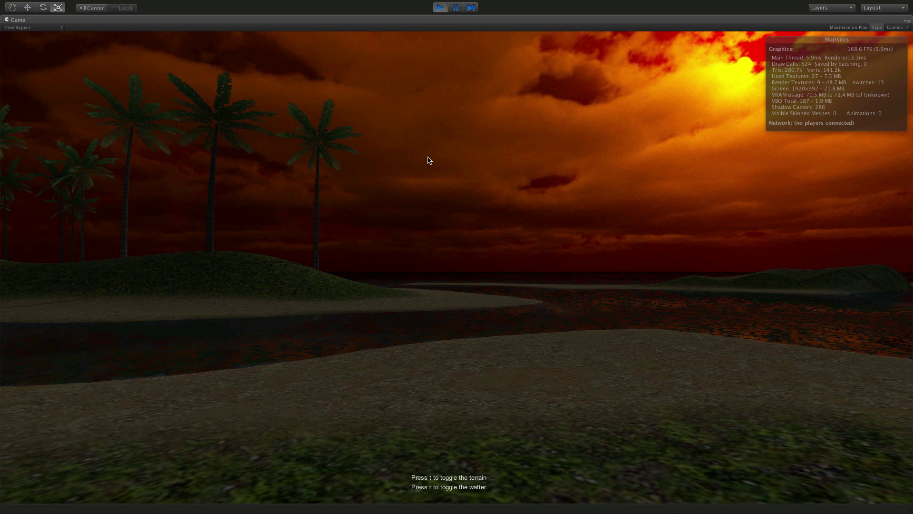
key(t)
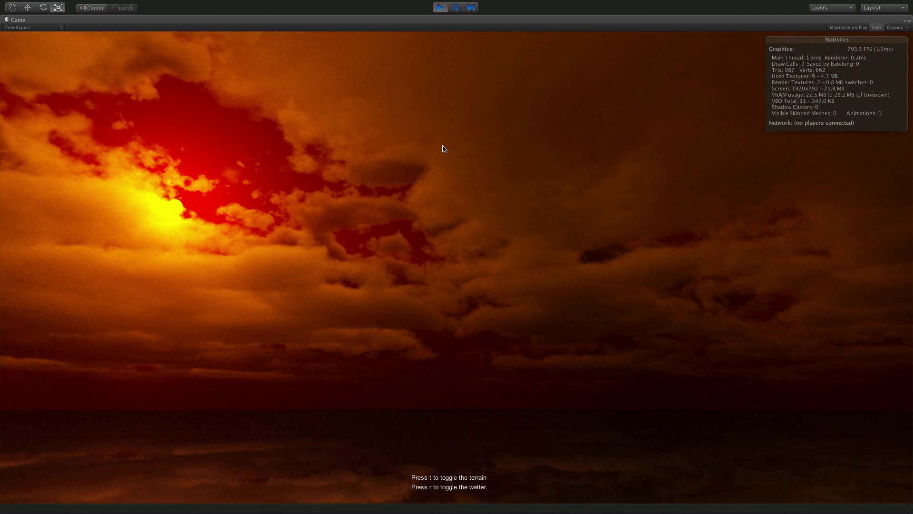
key(ctrl+p)
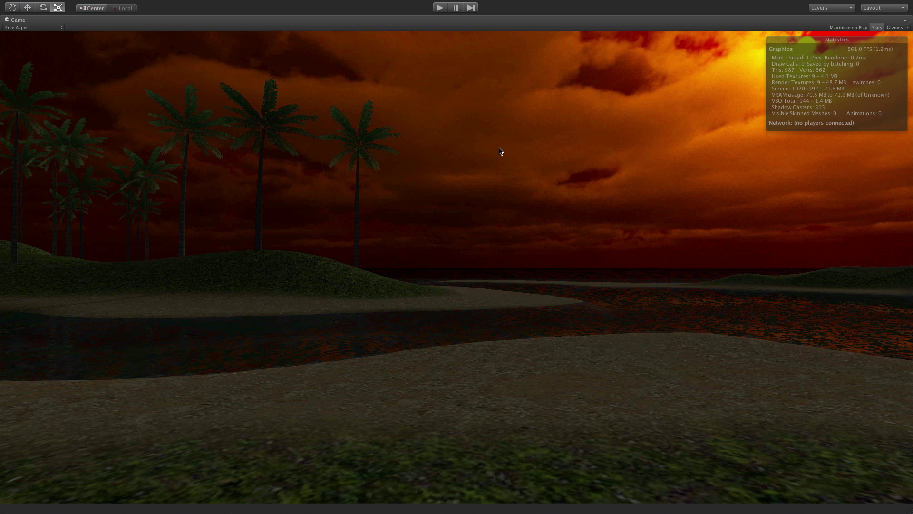